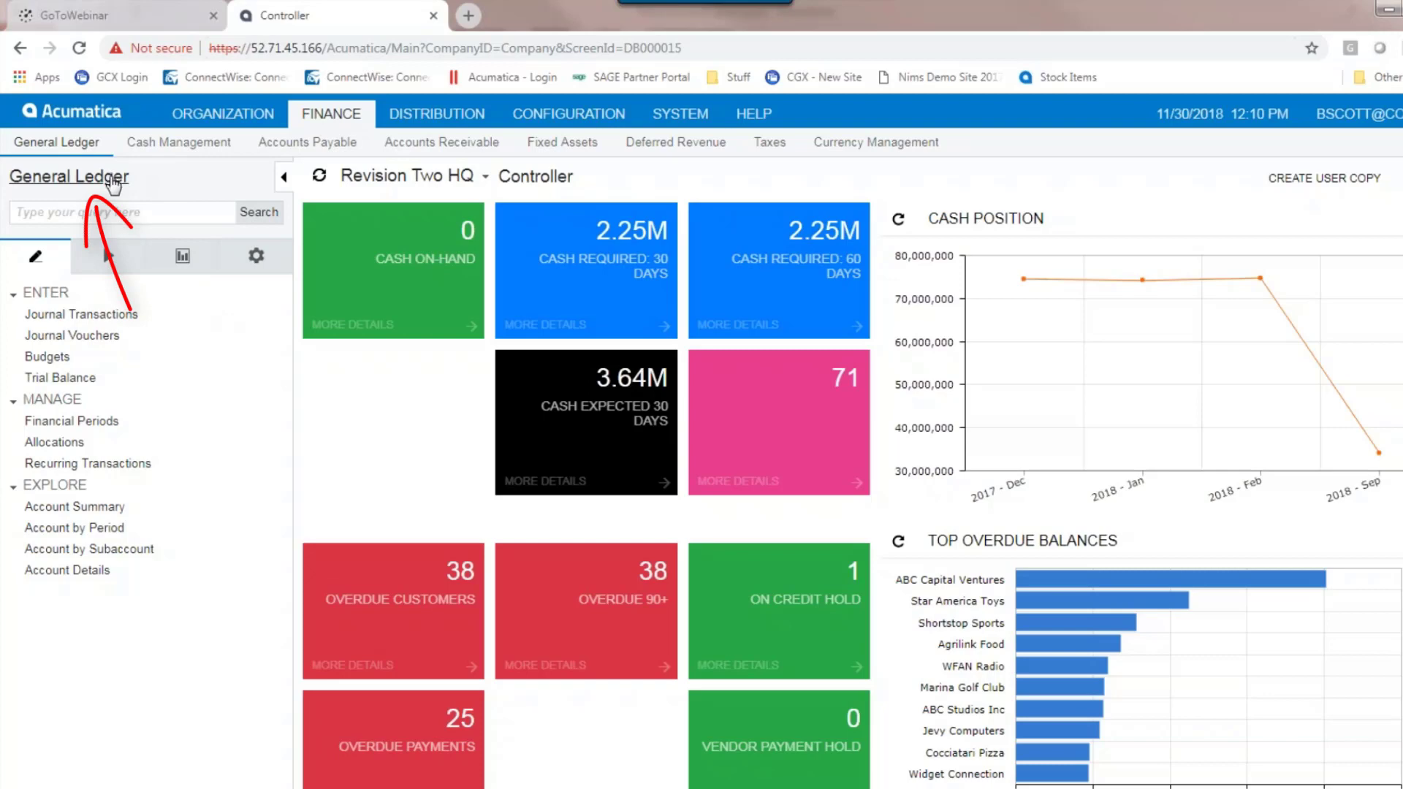
Step: Open the general ledger's Reclassify Transactions process and its criteria for loading transactions
left_click(108, 265)
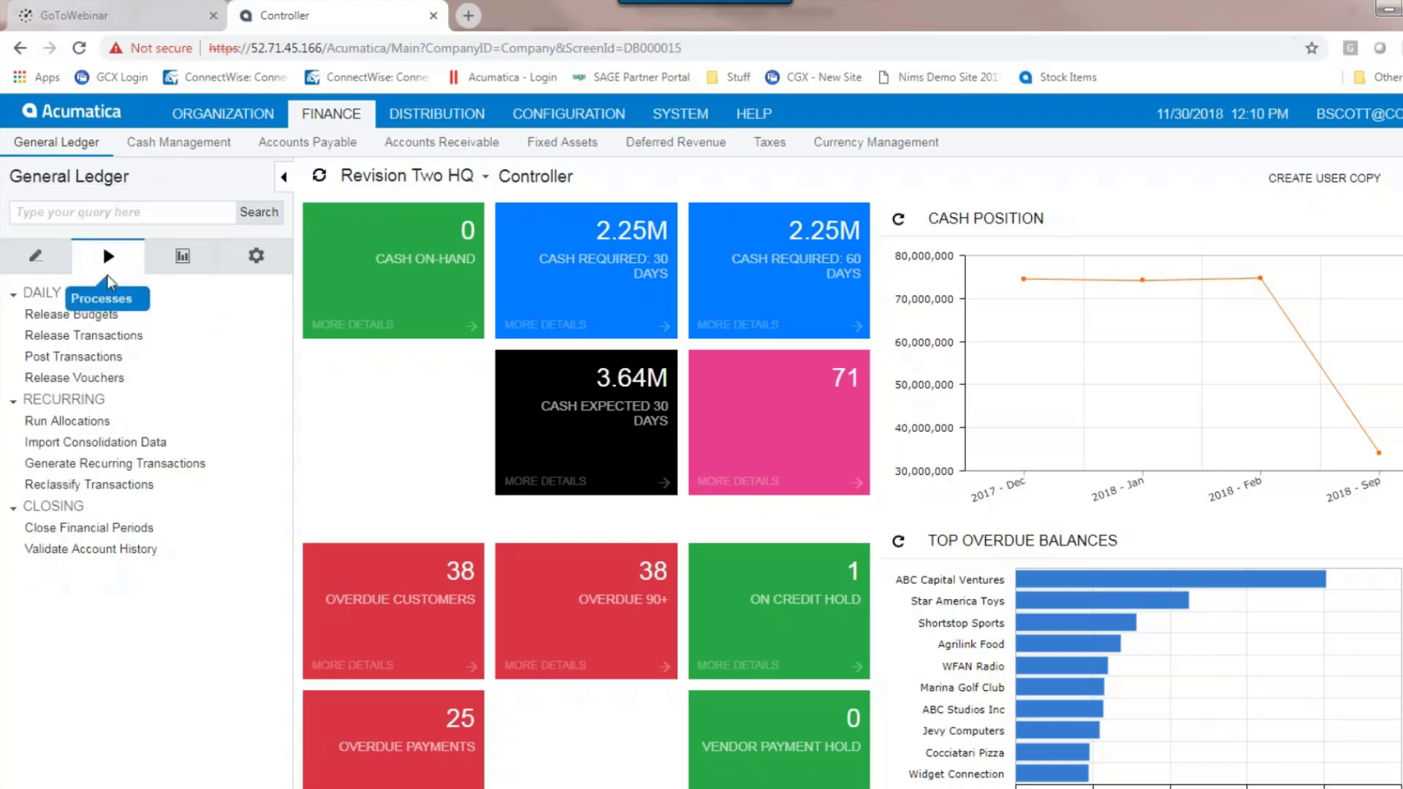
left_click(88, 488)
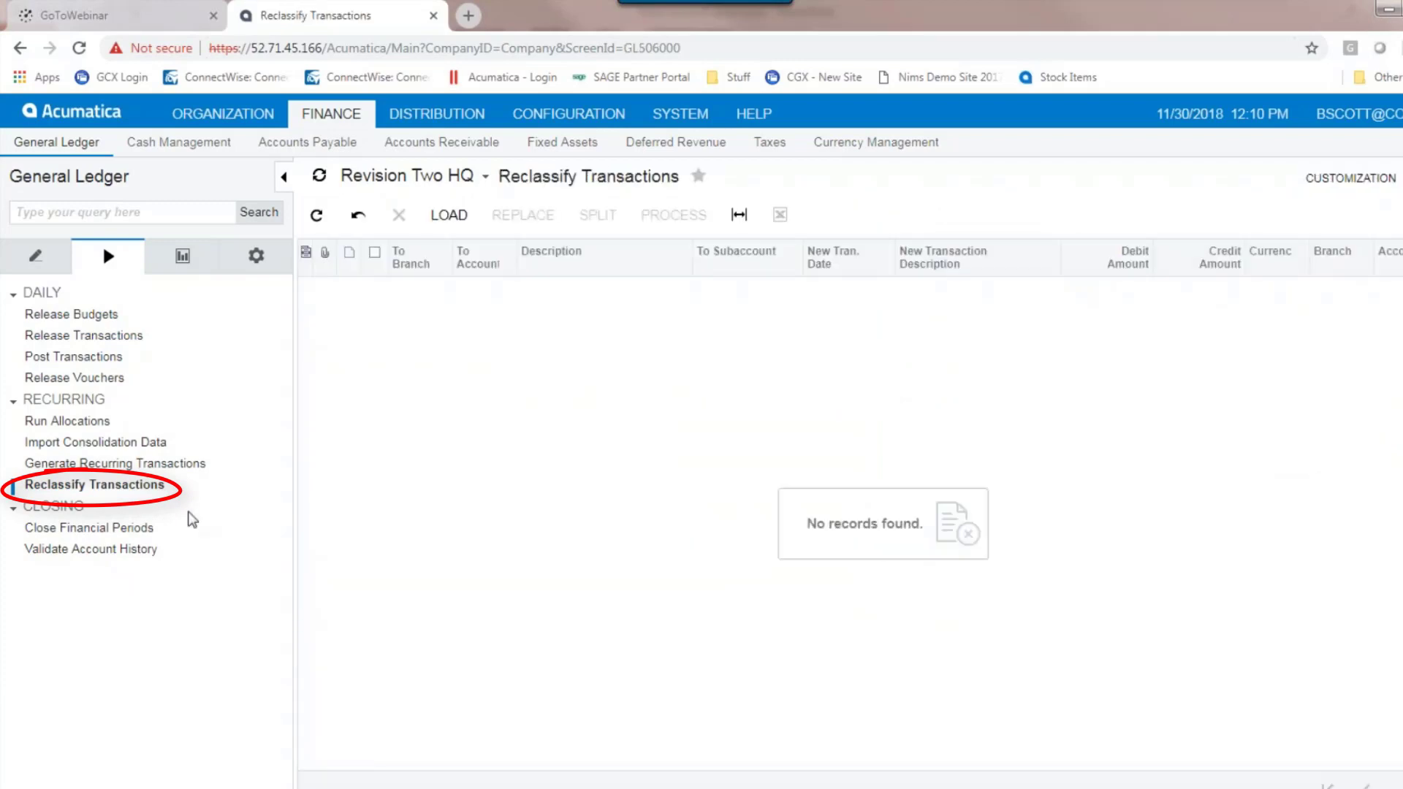
left_click(446, 219)
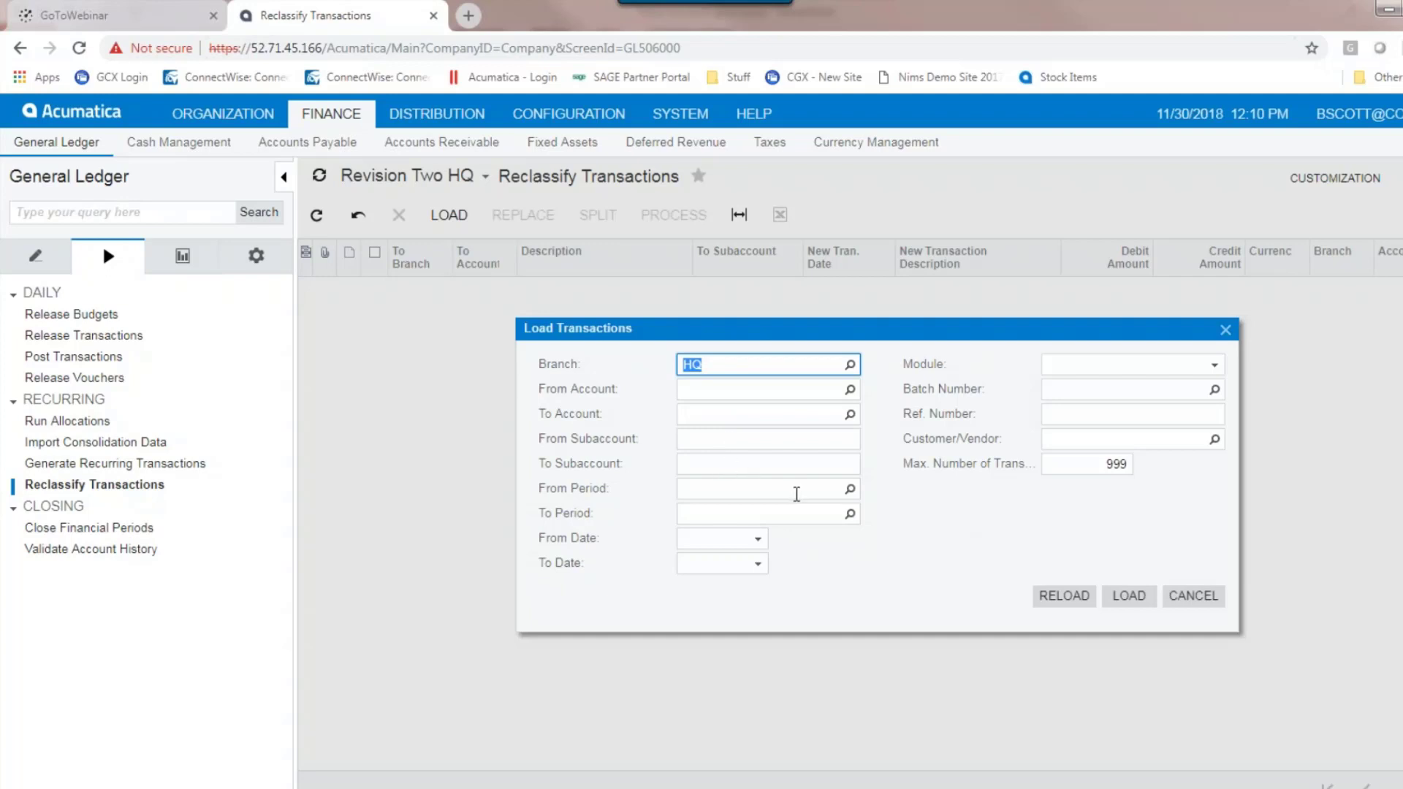
Step: Load the HQ branch transactions dated 8/1/2017 for reclassification, accepting the notice about ineligible ones
left_click(758, 539)
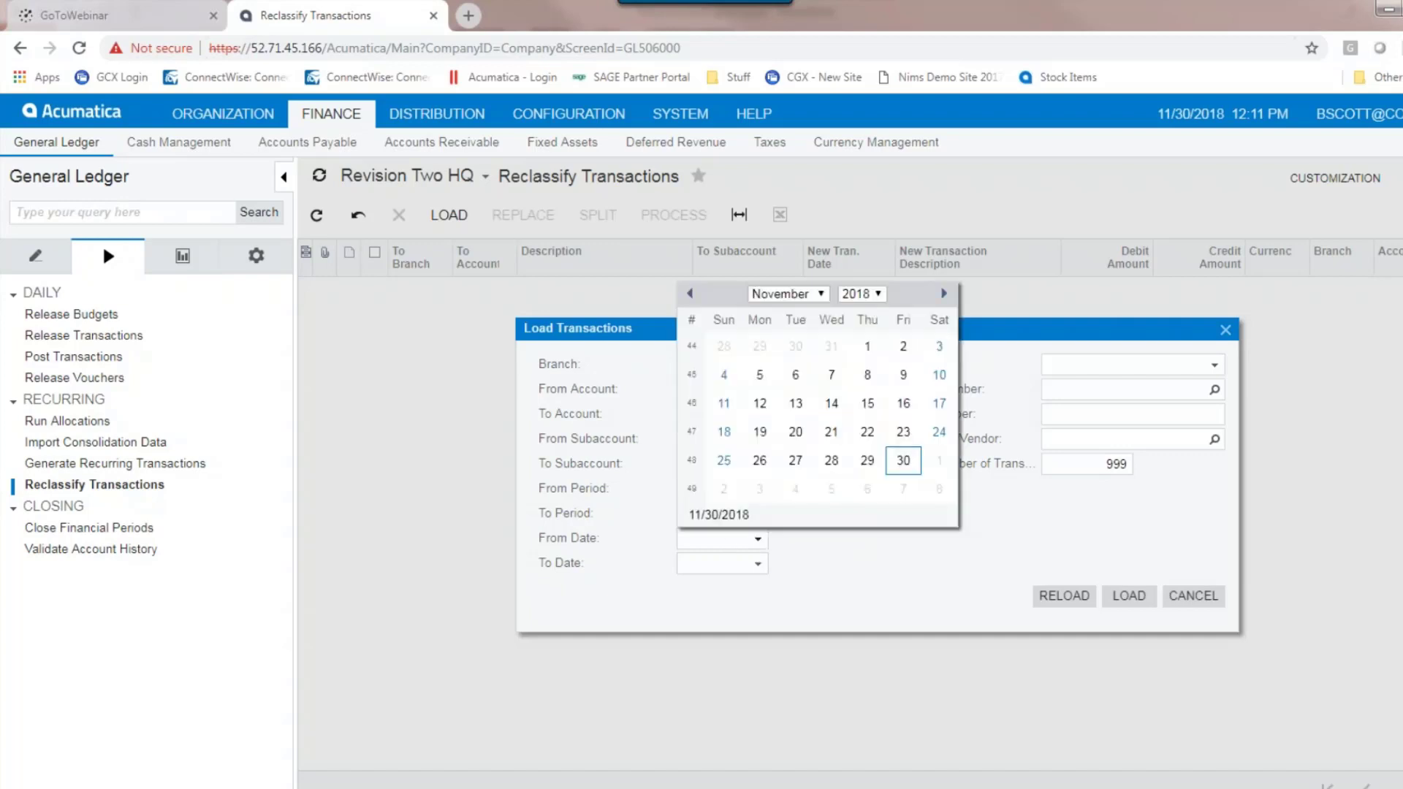
left_click(689, 296)
left_click(689, 295)
left_click(690, 296)
left_click(689, 295)
left_click(689, 296)
left_click(690, 295)
left_click(689, 296)
left_click(689, 295)
left_click(689, 295)
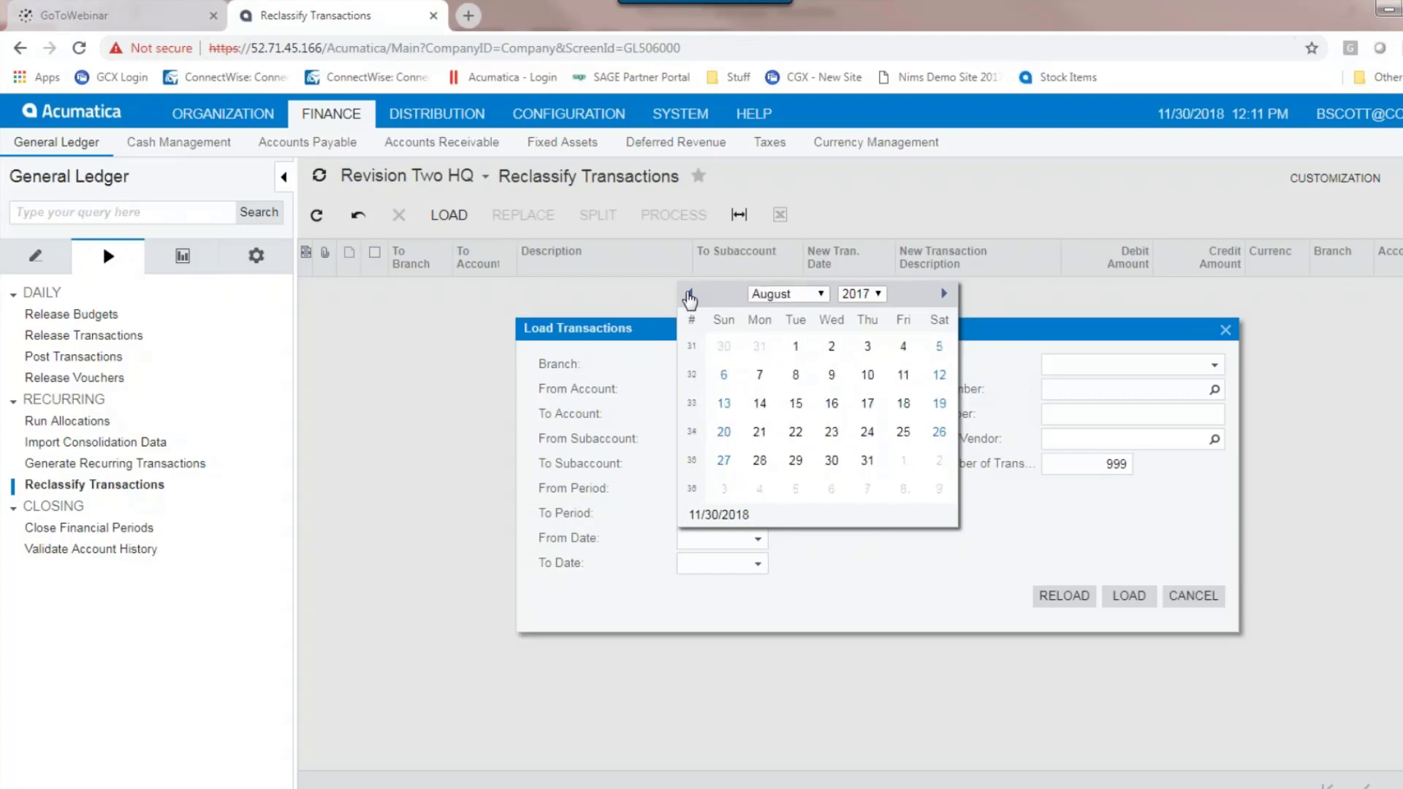
left_click(793, 350)
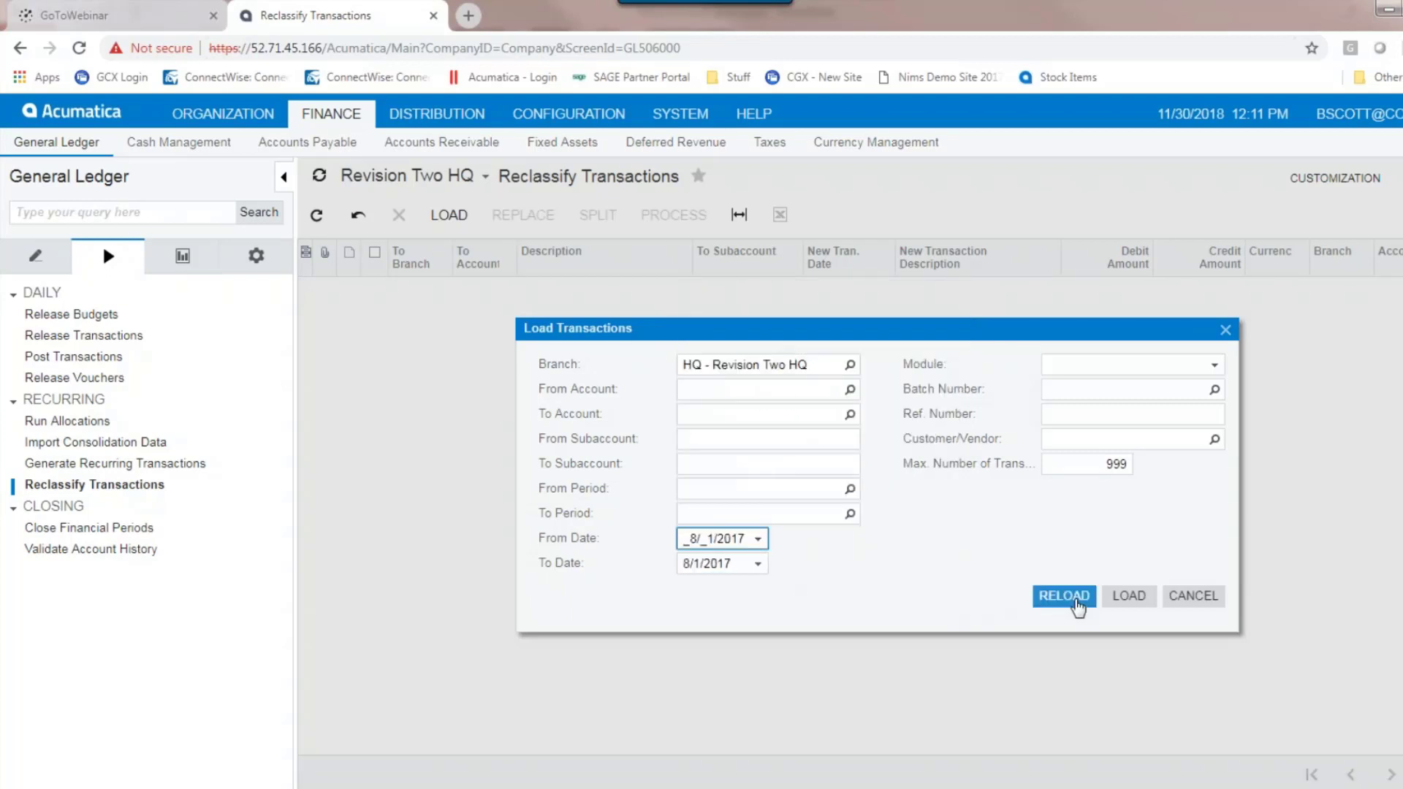
left_click(1126, 598)
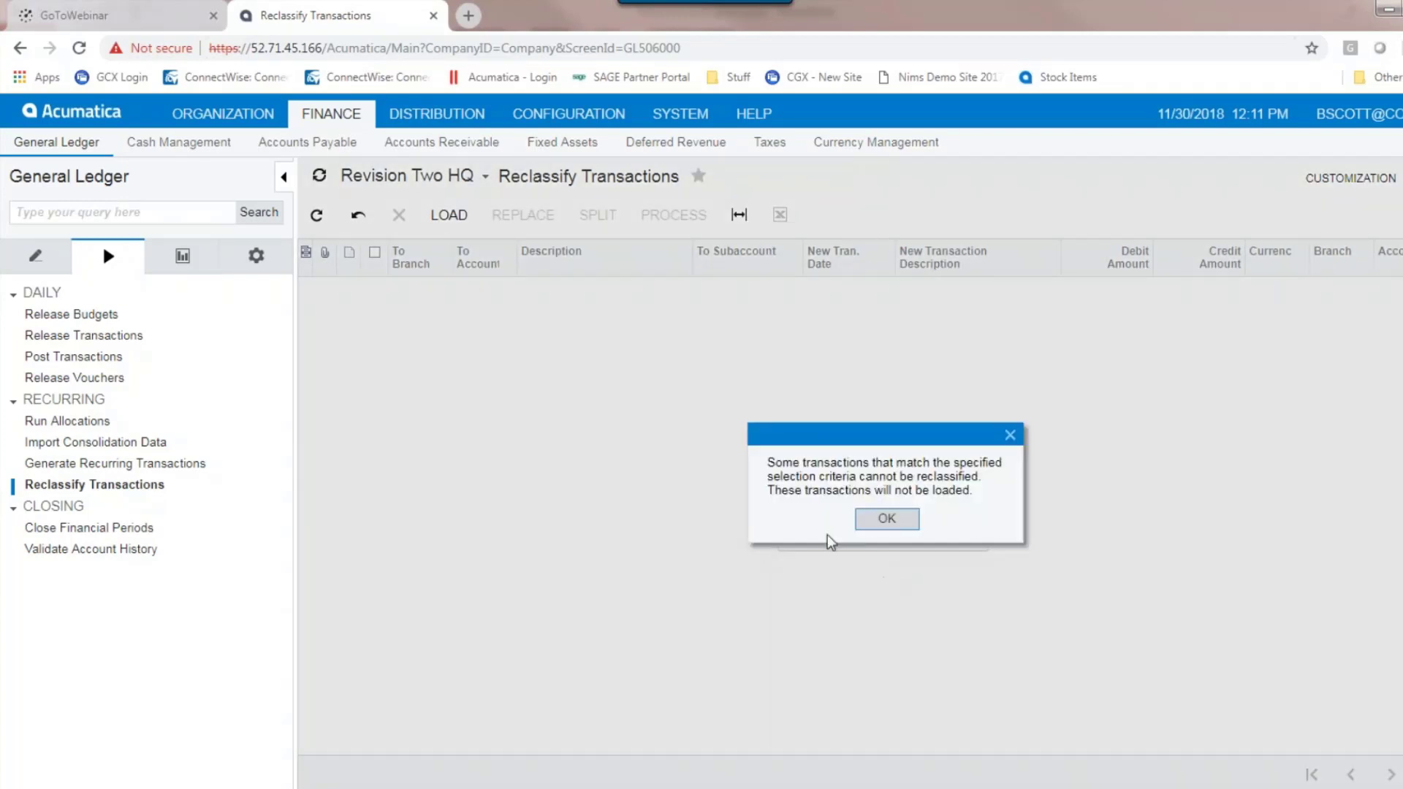
mouse_move(868, 363)
left_mouse_down()
mouse_move(967, 648)
mouse_move(895, 369)
mouse_move(771, 373)
left_mouse_up()
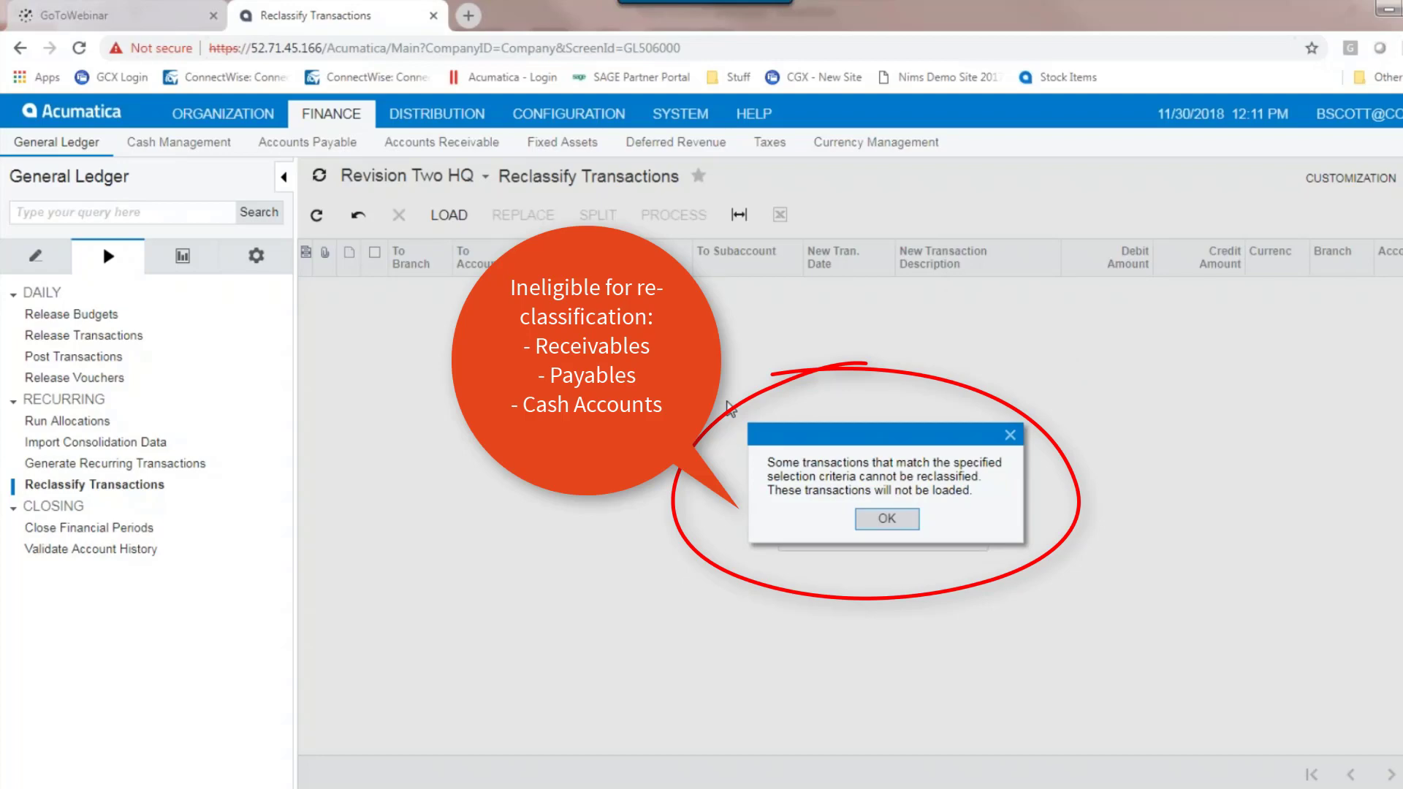
left_click(886, 519)
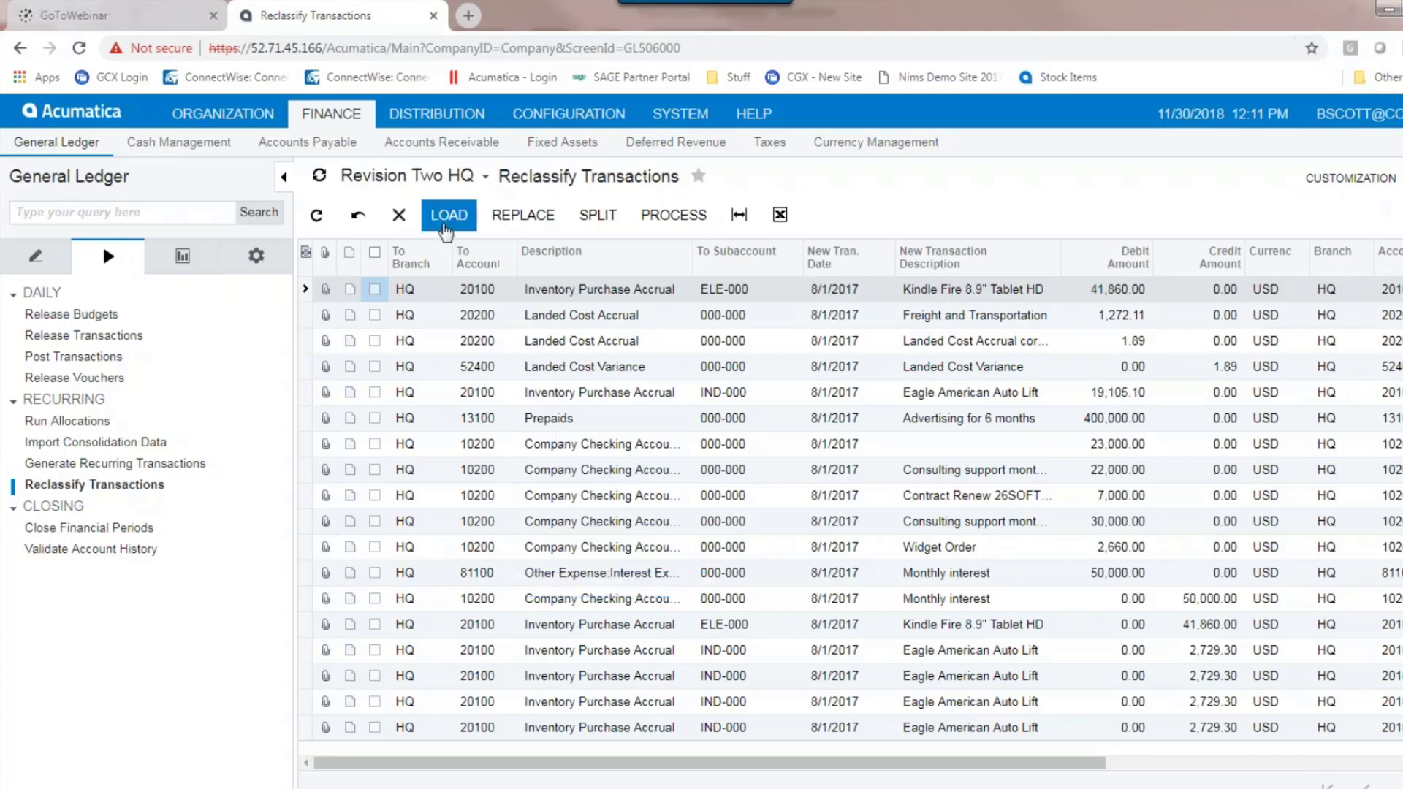
Step: Review the Find and Replace criteria for the loaded transactions and close them without replacing anything
left_click(539, 228)
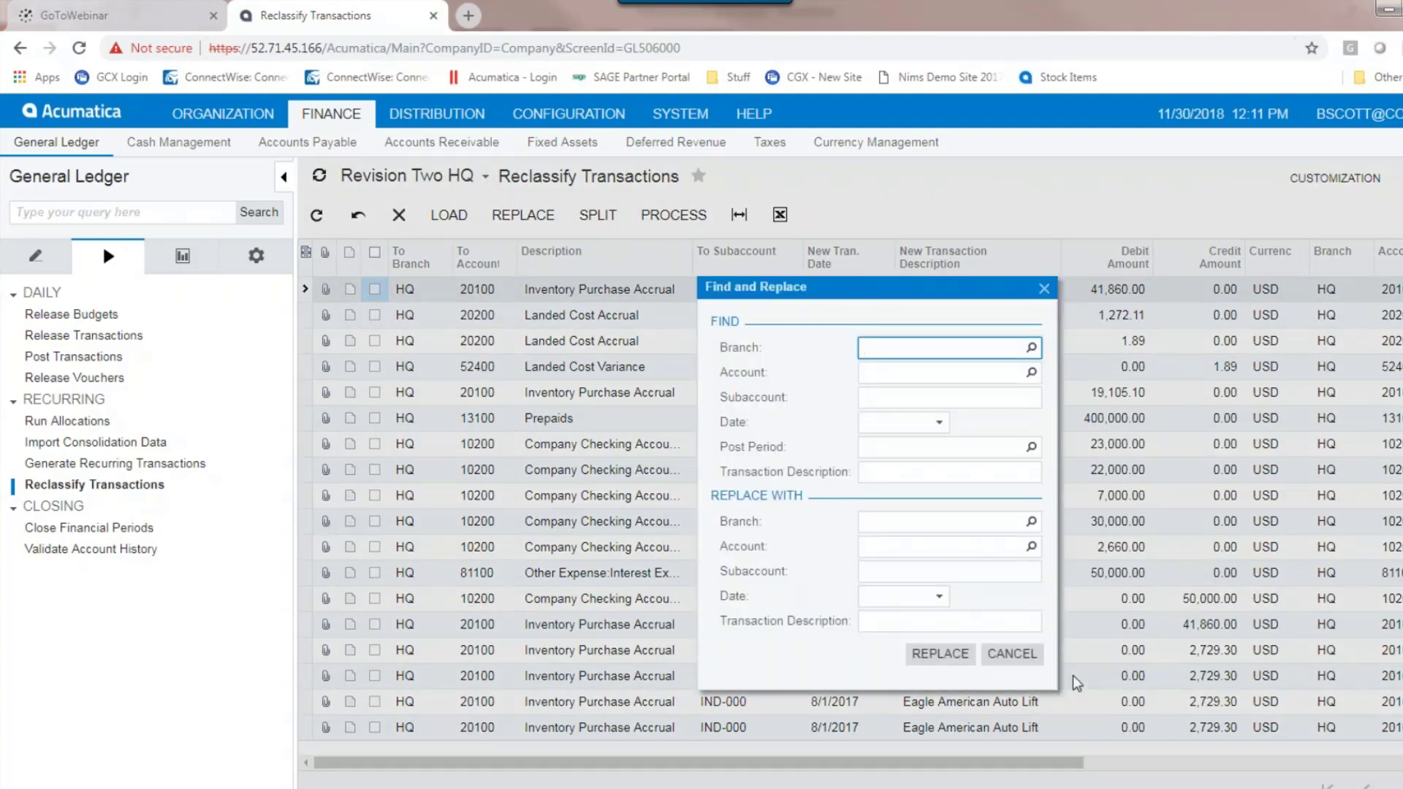
left_click(1012, 653)
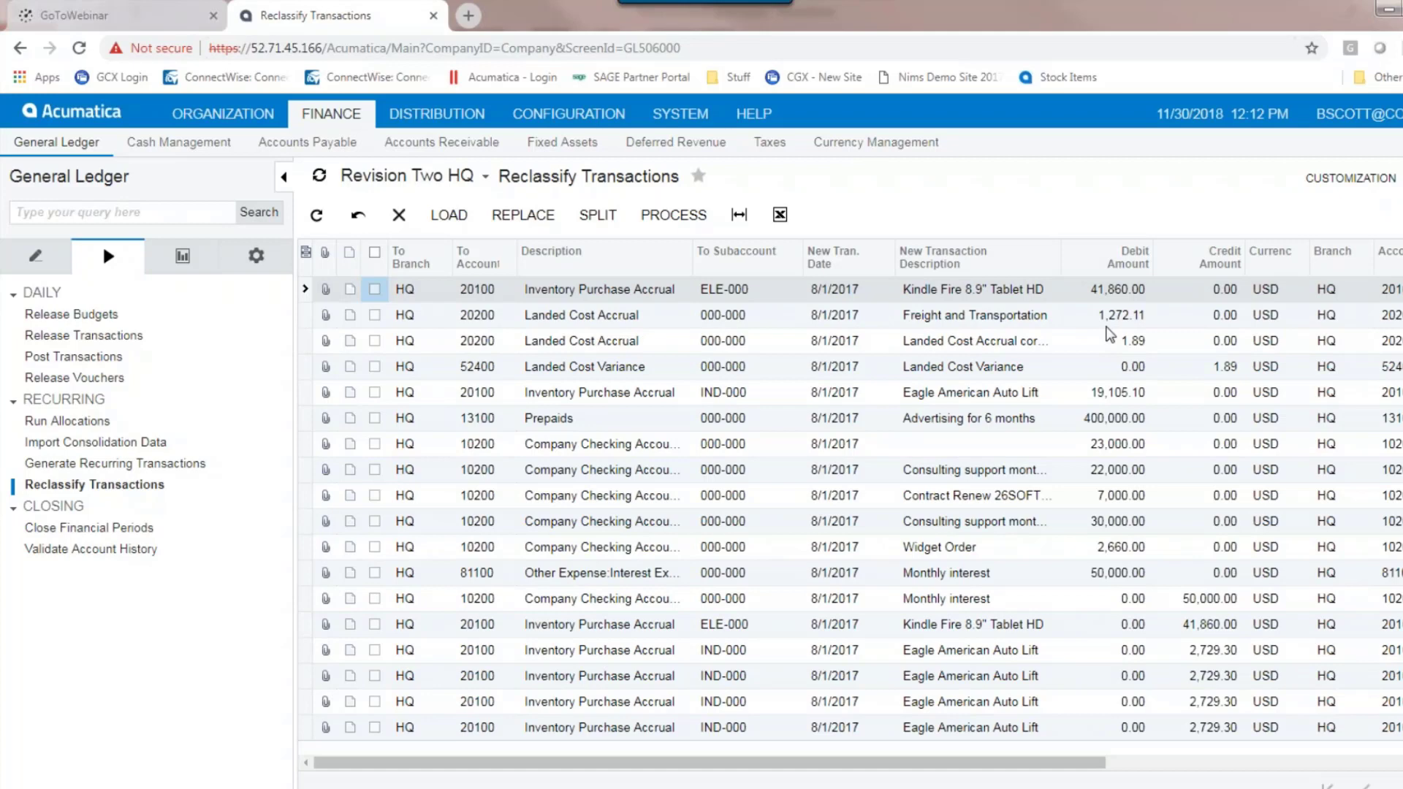
Step: Change the To Account of the Freight and Transportation line to 20500, Corporate Credit Card
left_click(481, 320)
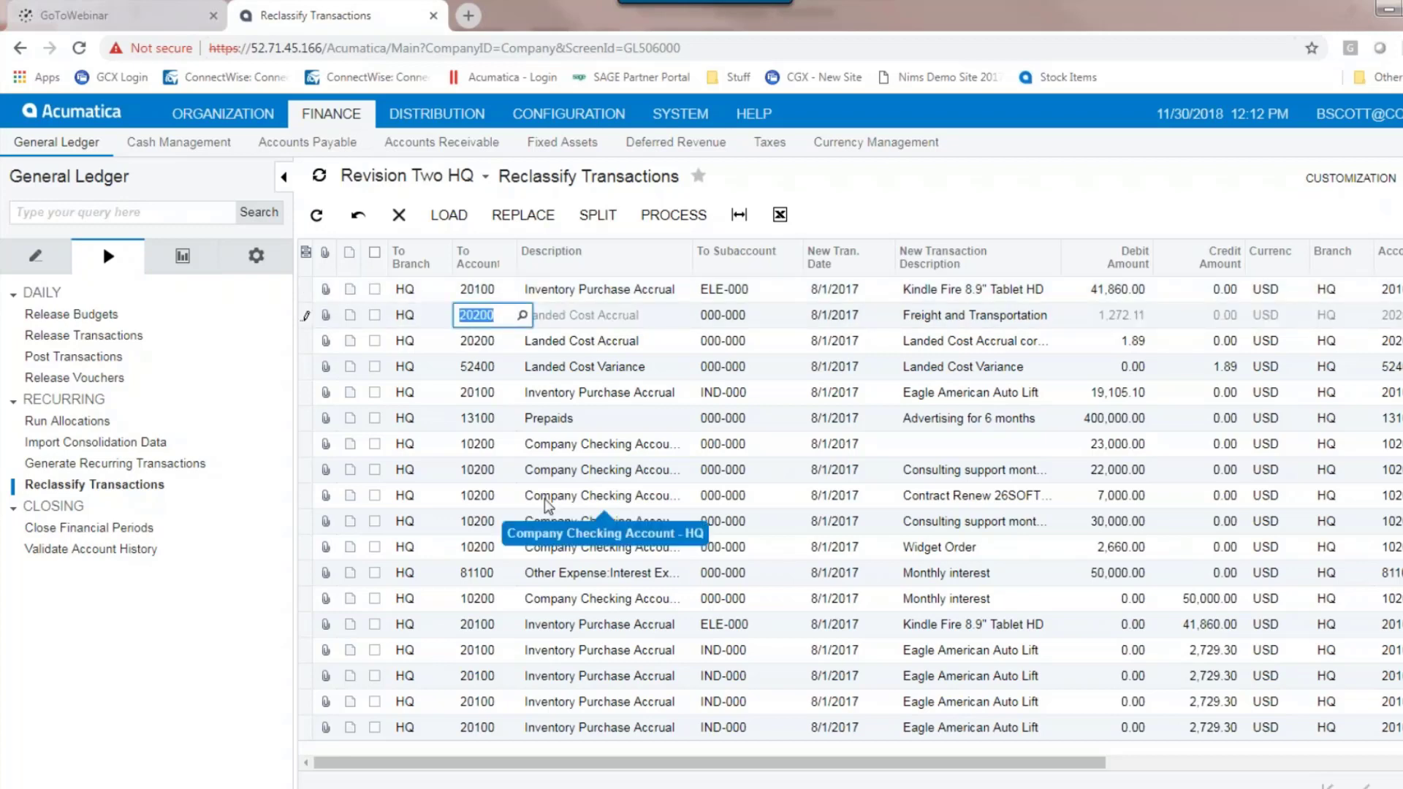
left_click(523, 316)
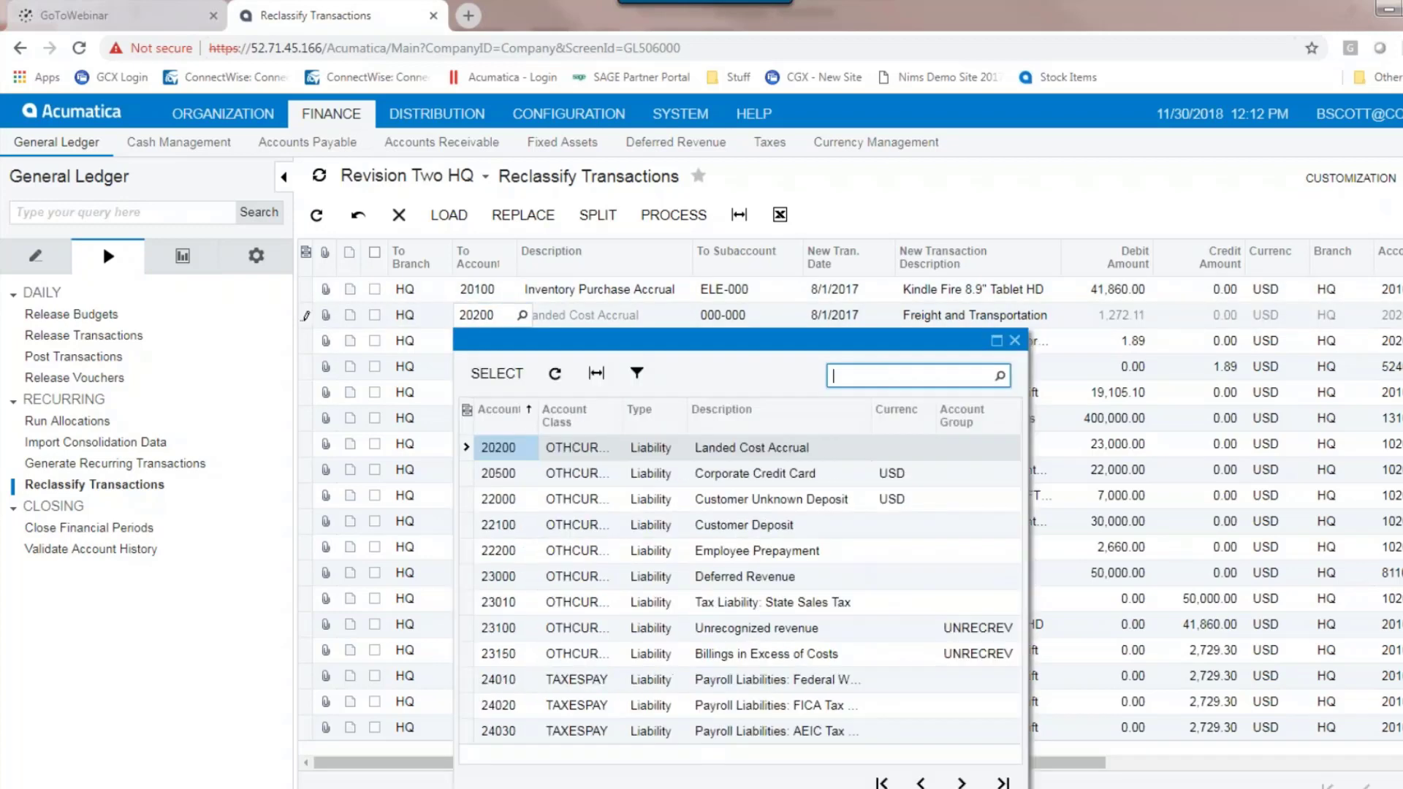
double_click(533, 474)
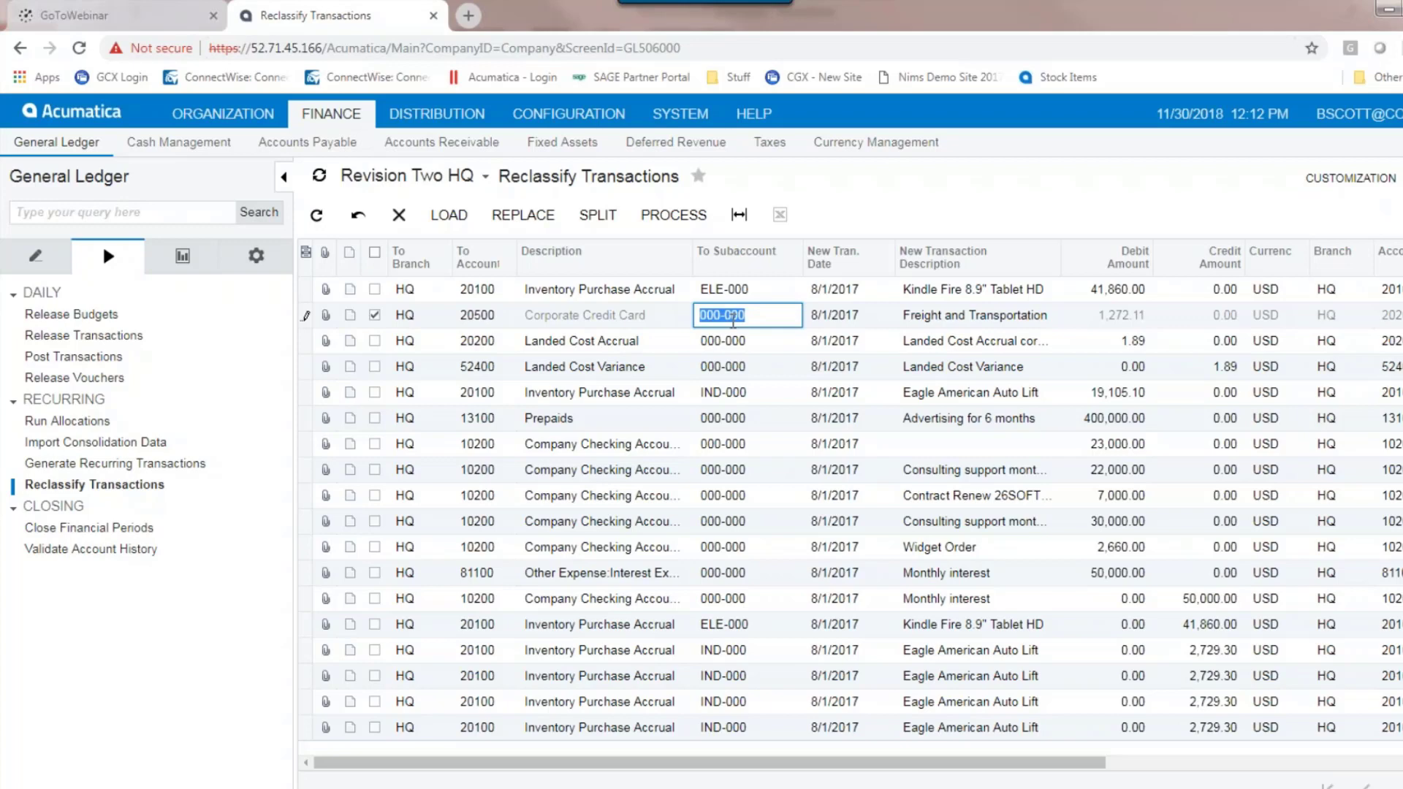
left_click(1117, 320)
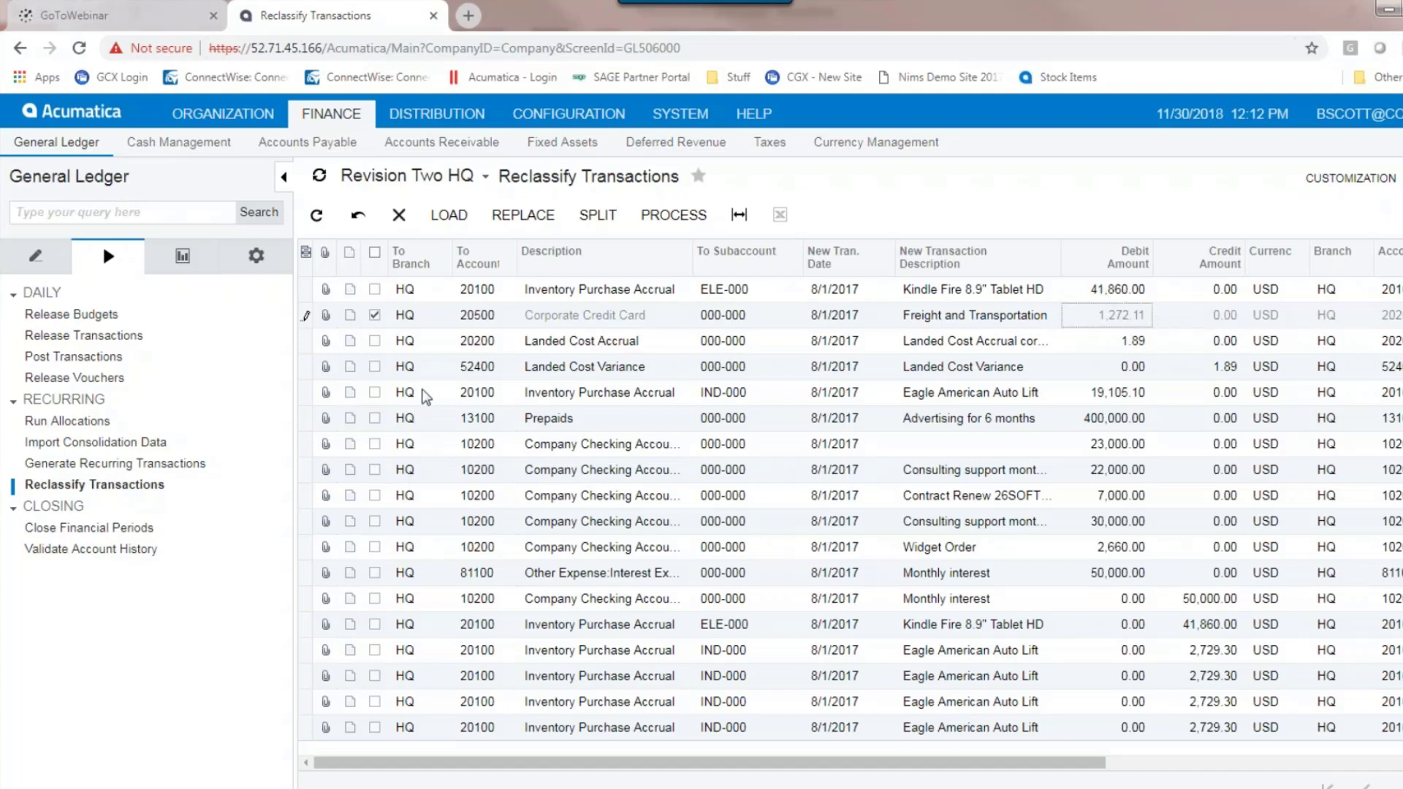
Step: Split the 1.89 Landed Cost Accrual line and assign the new split line to account 20500, Corporate Credit Card
left_click(475, 340)
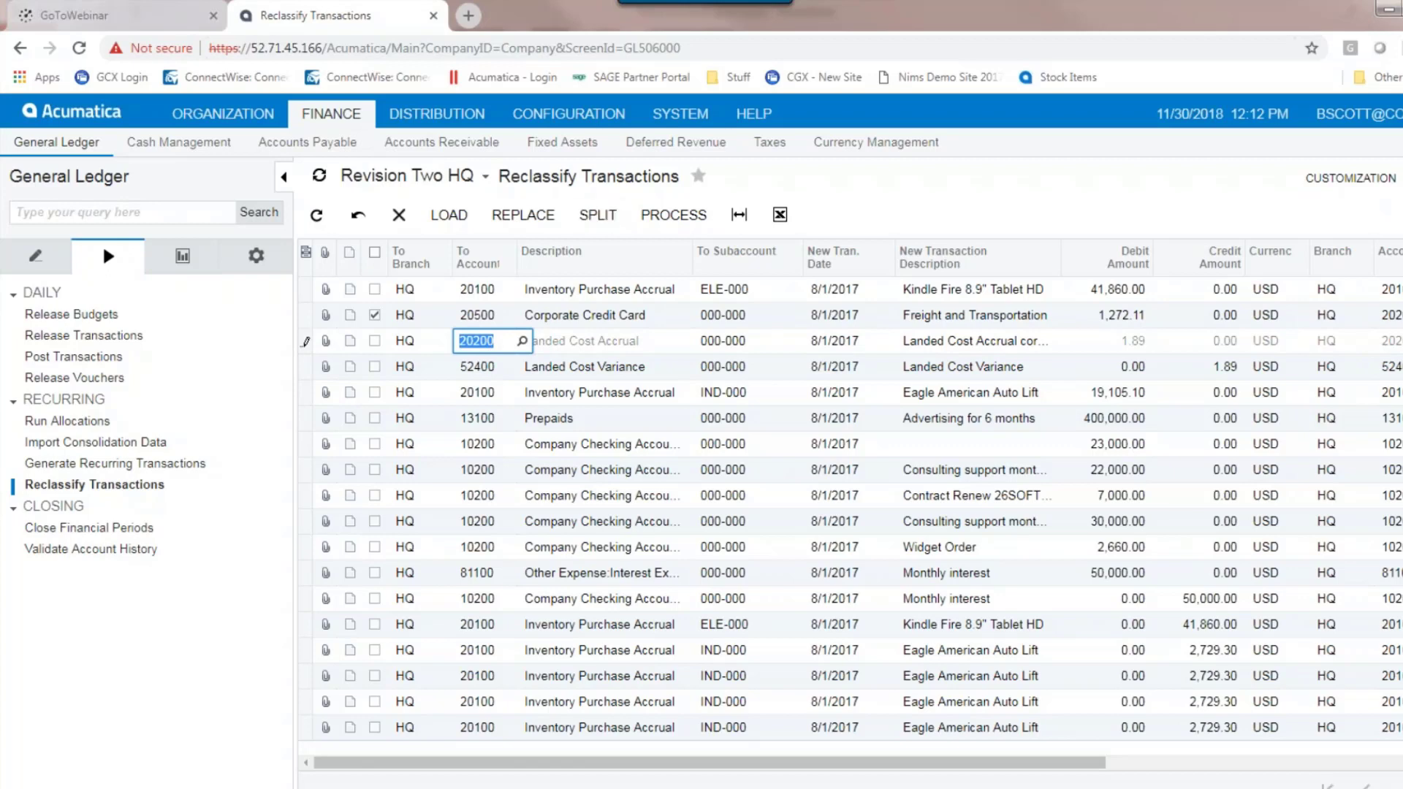
left_click(598, 215)
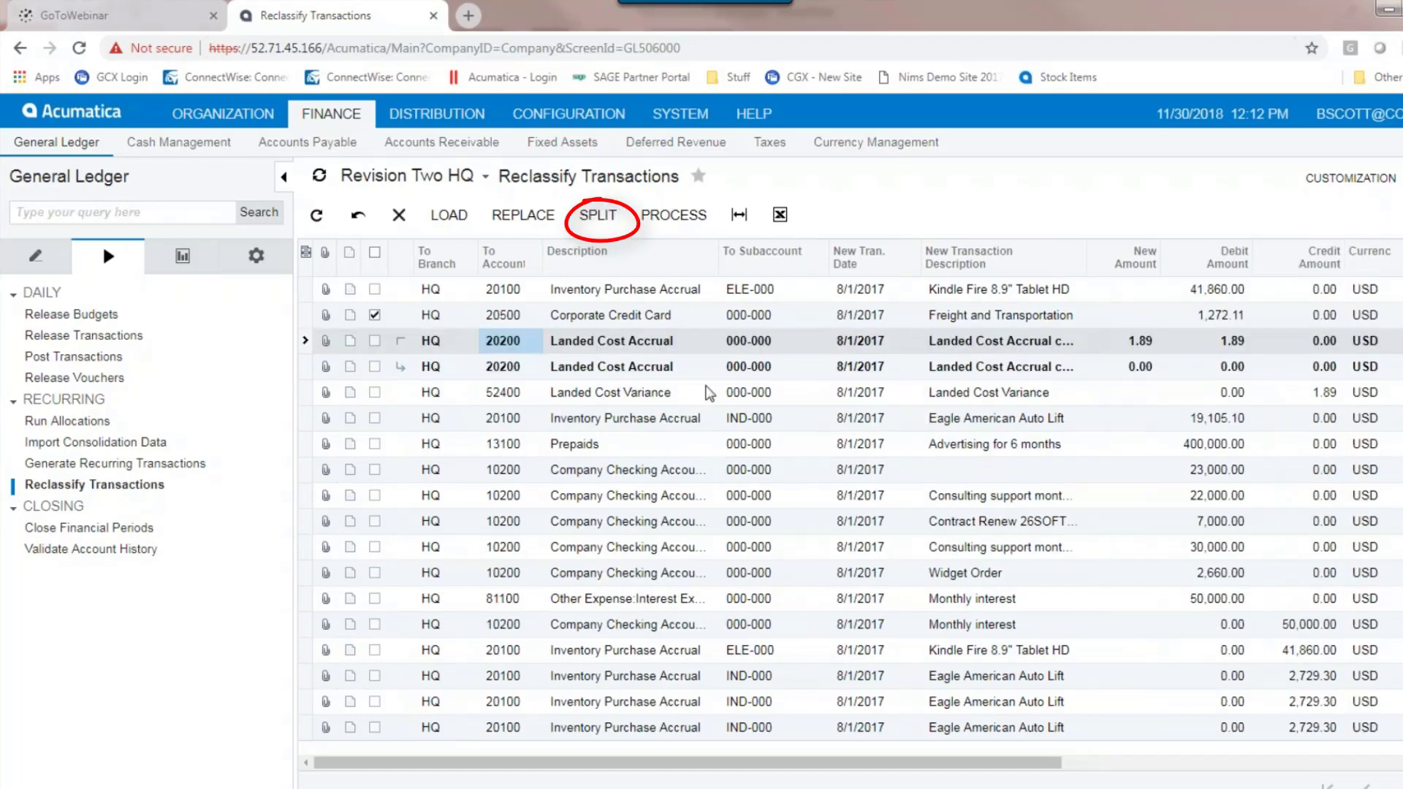
left_click(502, 374)
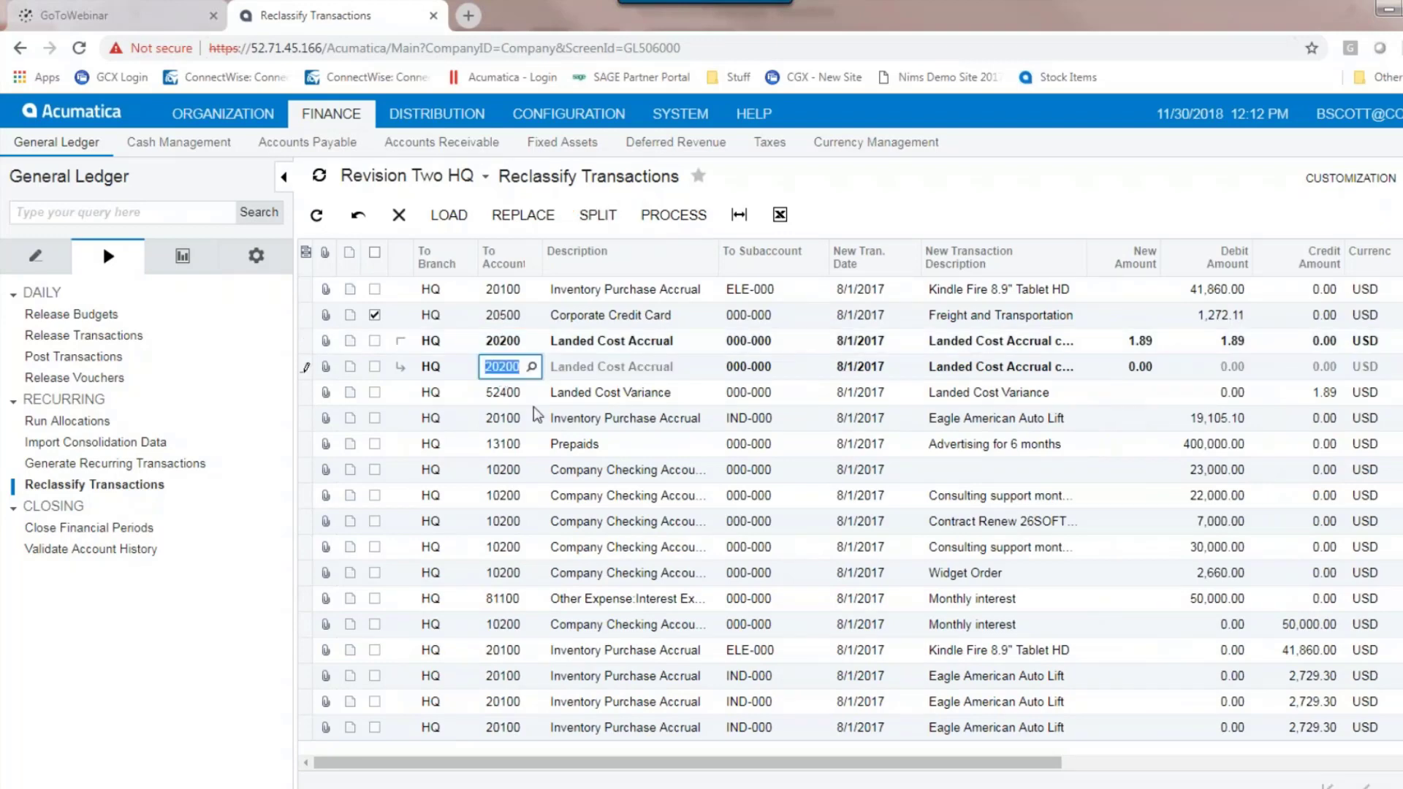
left_click(531, 367)
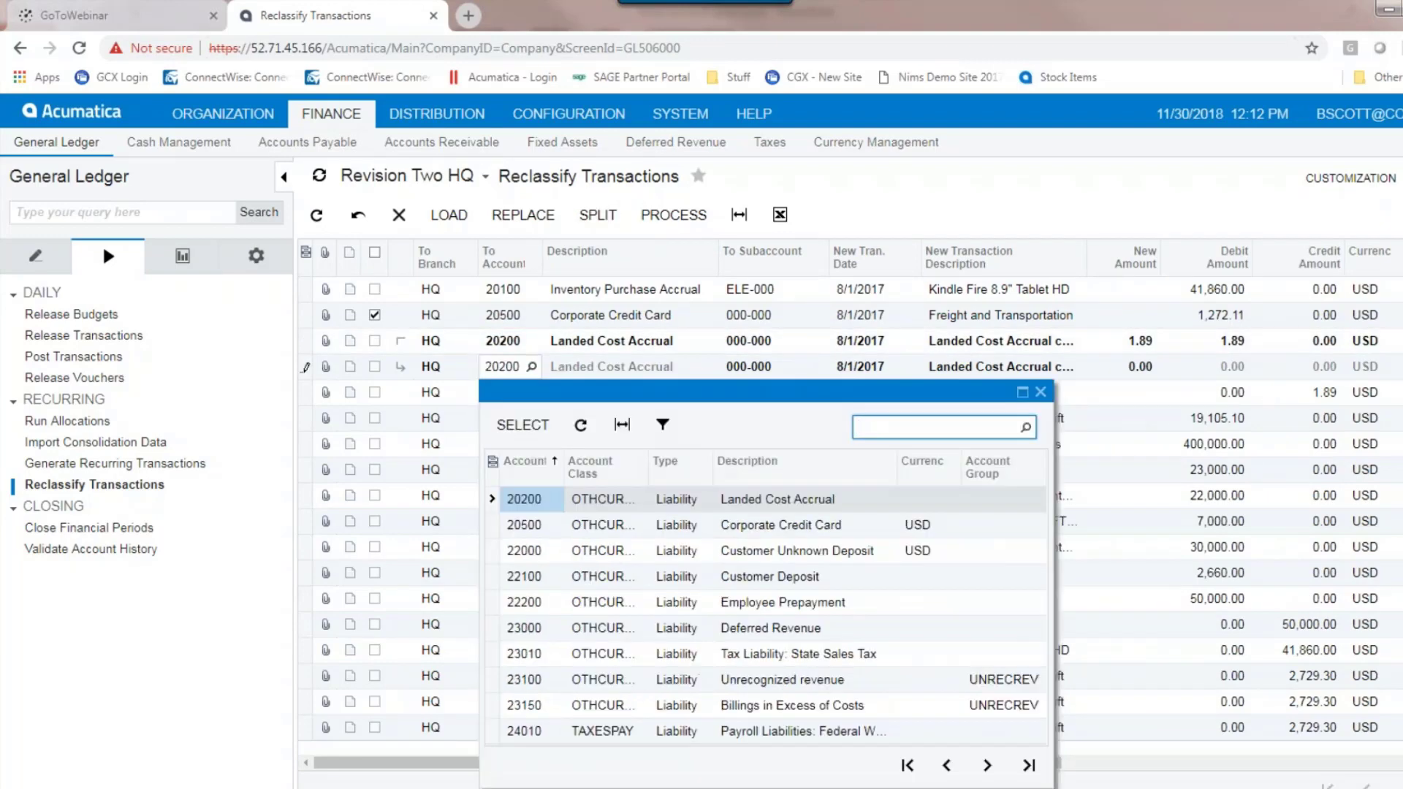
left_click(545, 523)
double_click(545, 524)
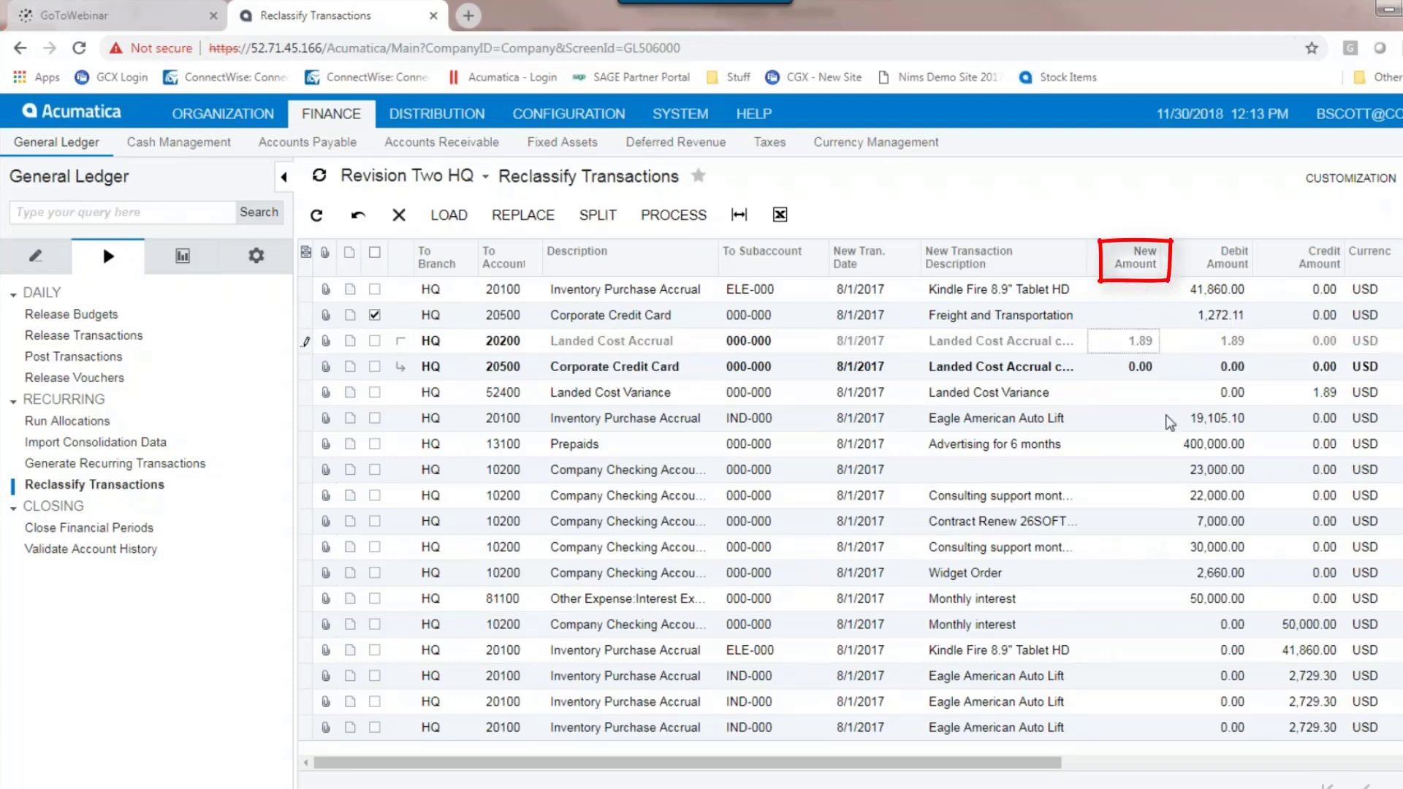
Step: Set the split line's new amount to 0.50 and process the selected reclassifications
left_click(1142, 367)
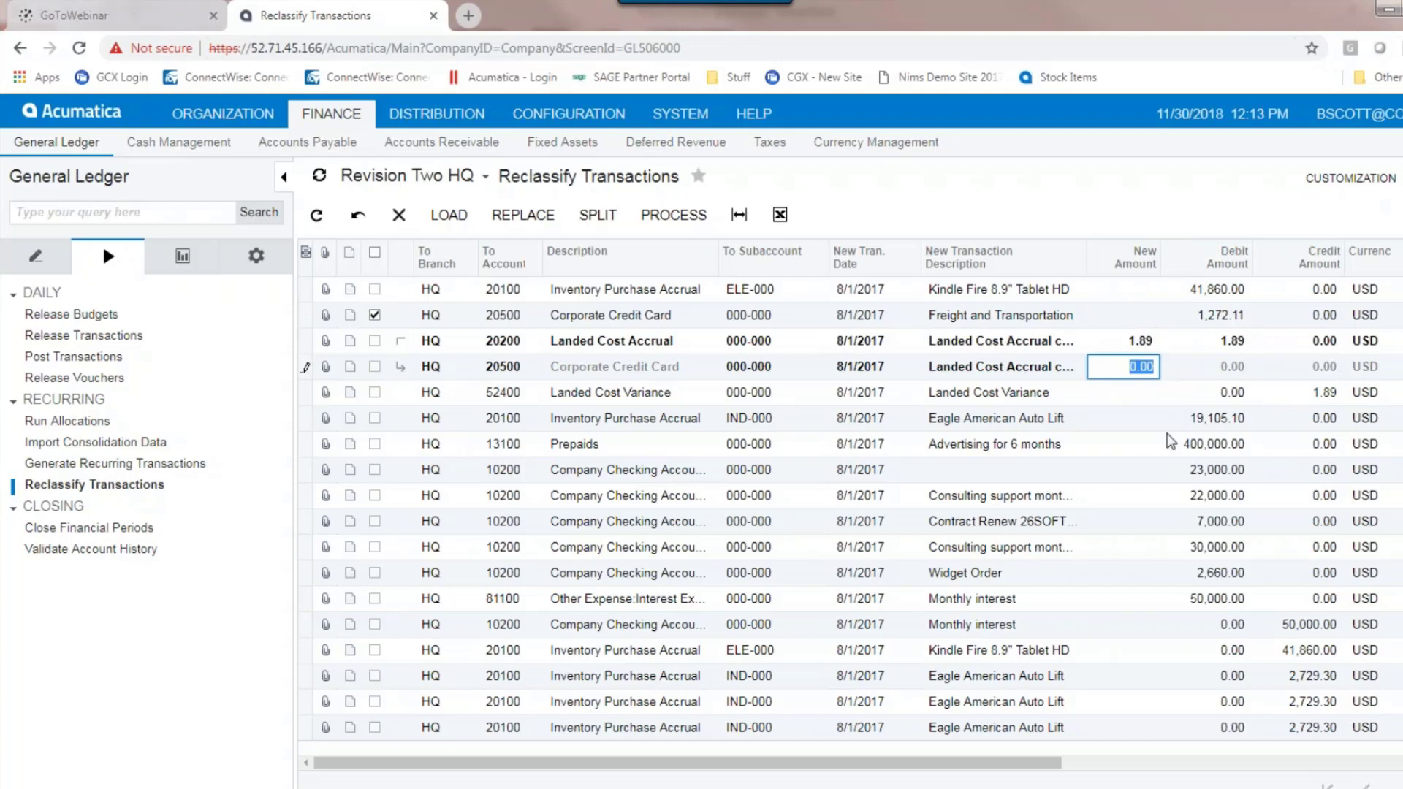
type(".50")
key("Tab")
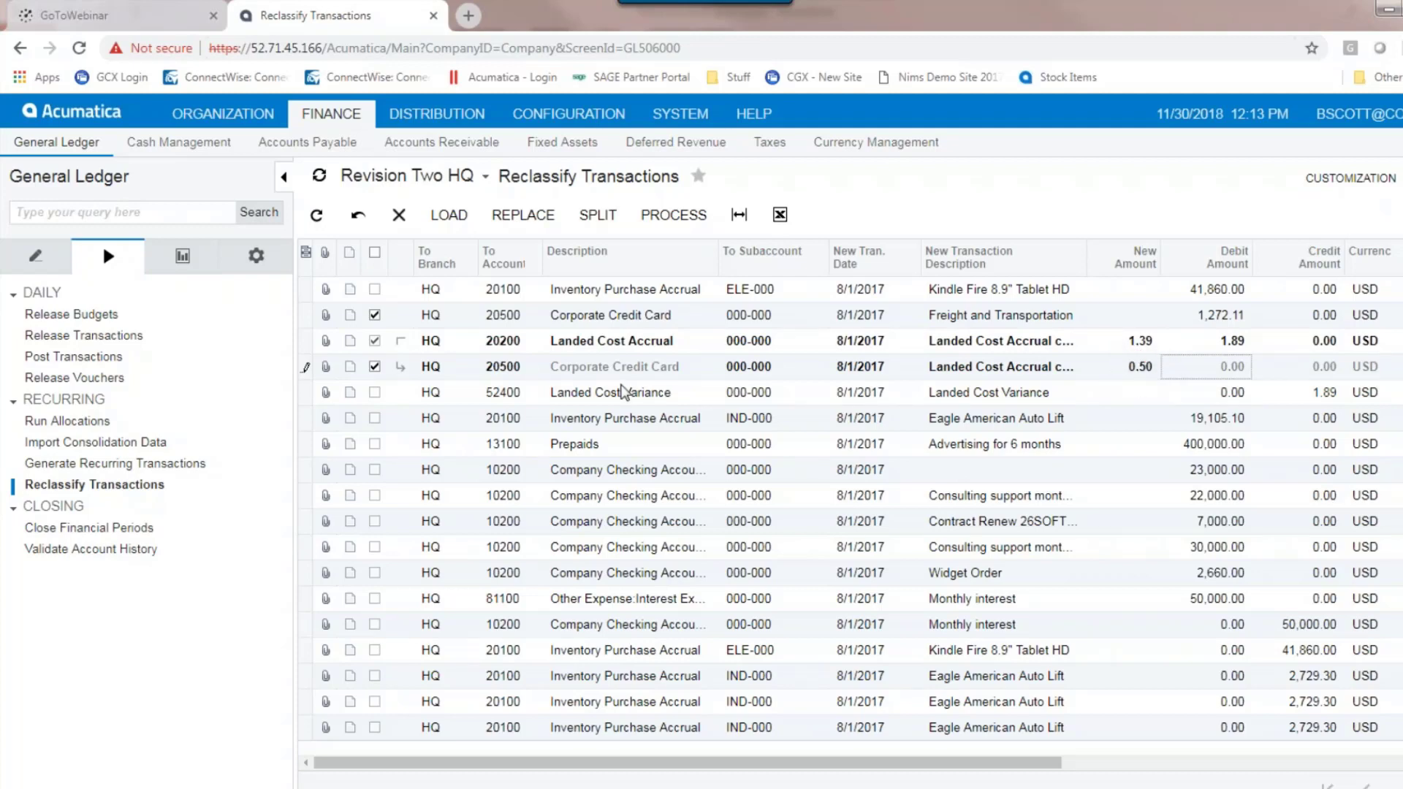
left_click(674, 215)
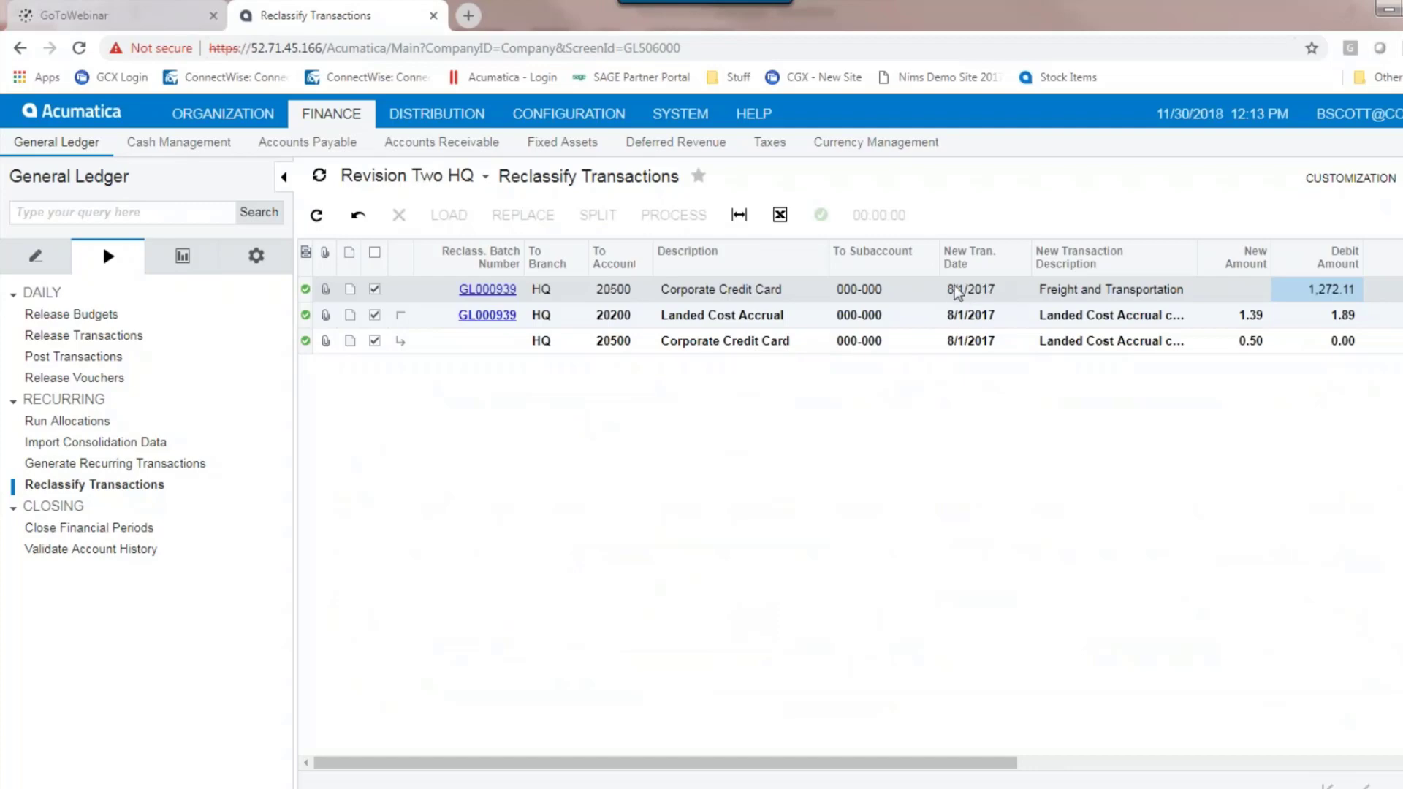
Step: Examine the journal lines of reclassification batch GL000939 and its original batch AP001738, and close the journal window
left_click(490, 292)
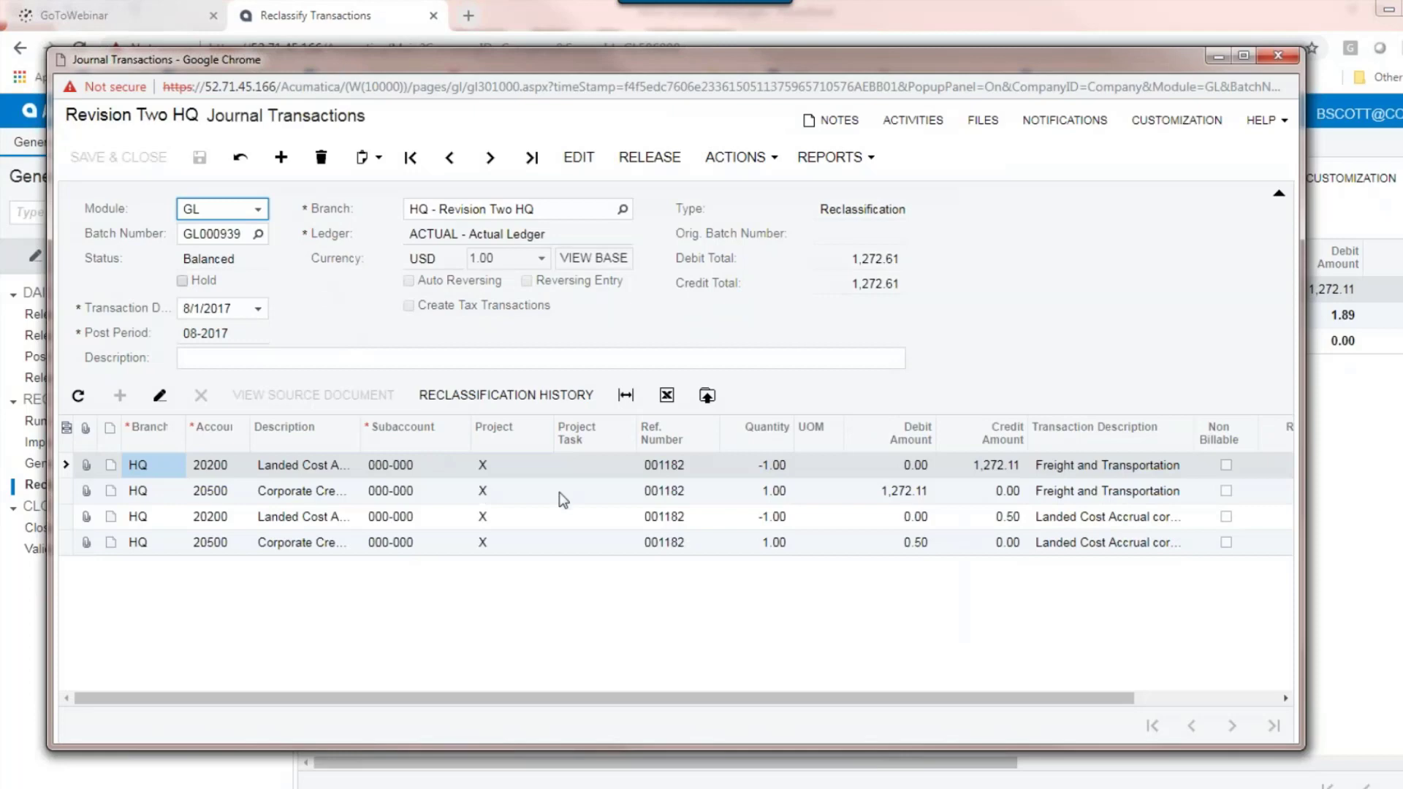
left_click(1003, 522)
left_click(920, 549)
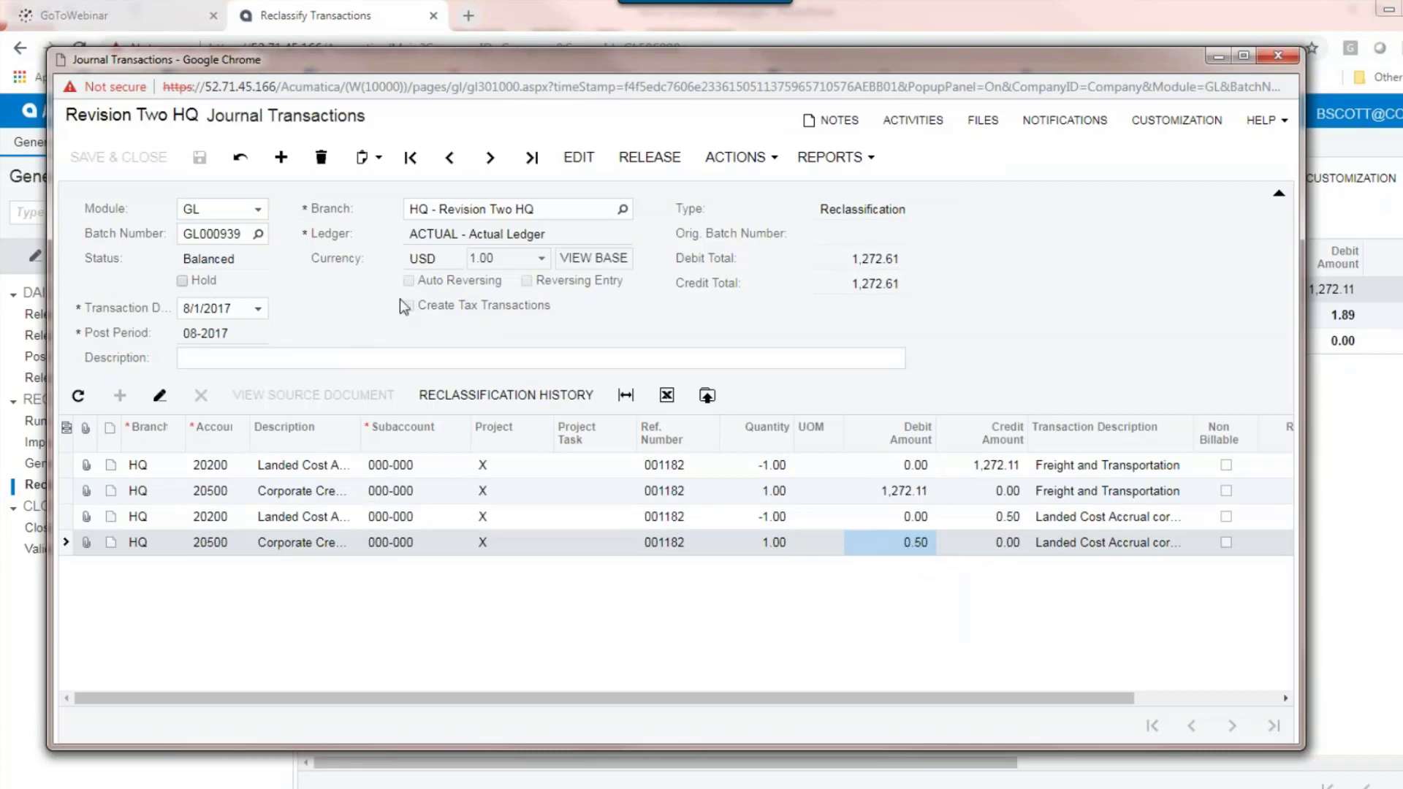
left_click_drag(534, 690, 555, 717)
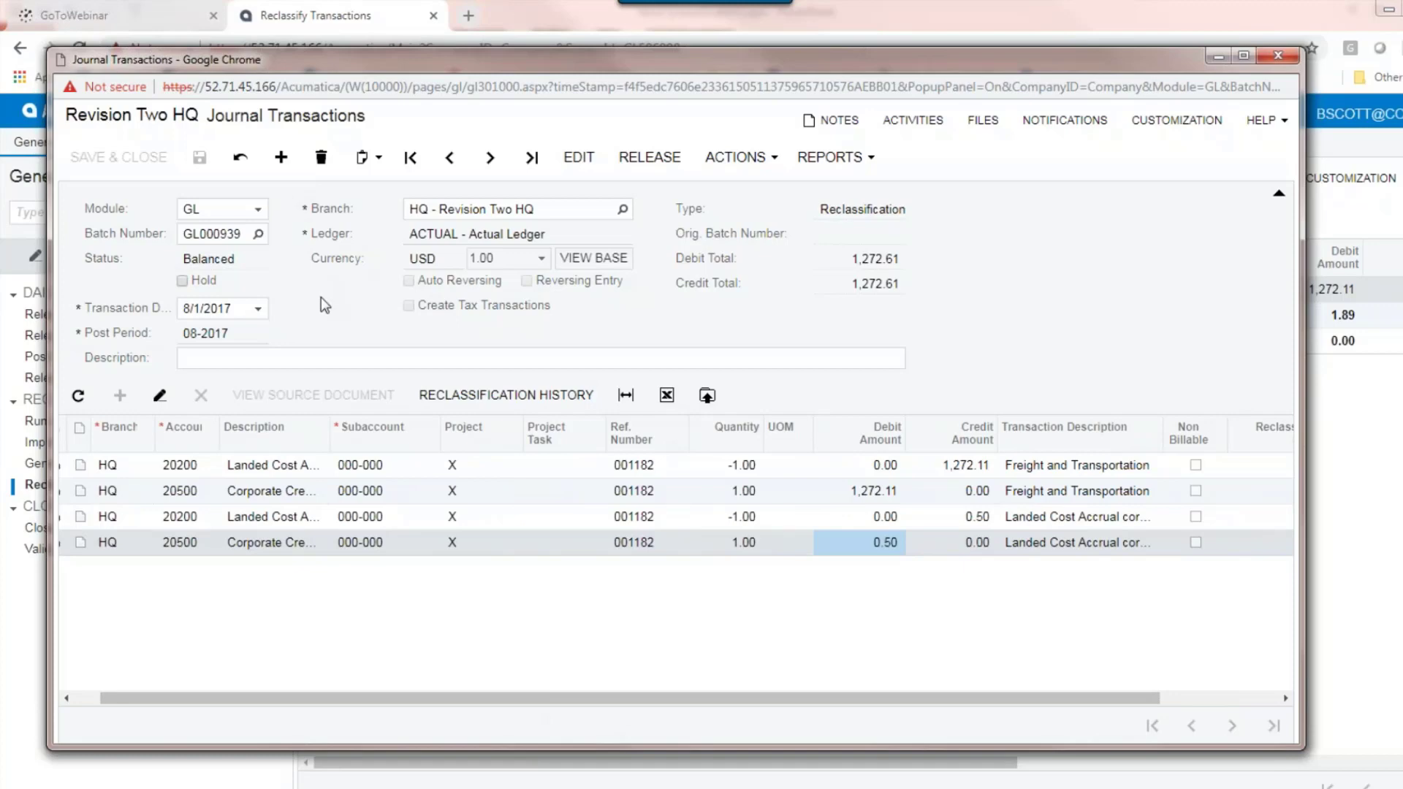
left_click_drag(485, 698, 603, 699)
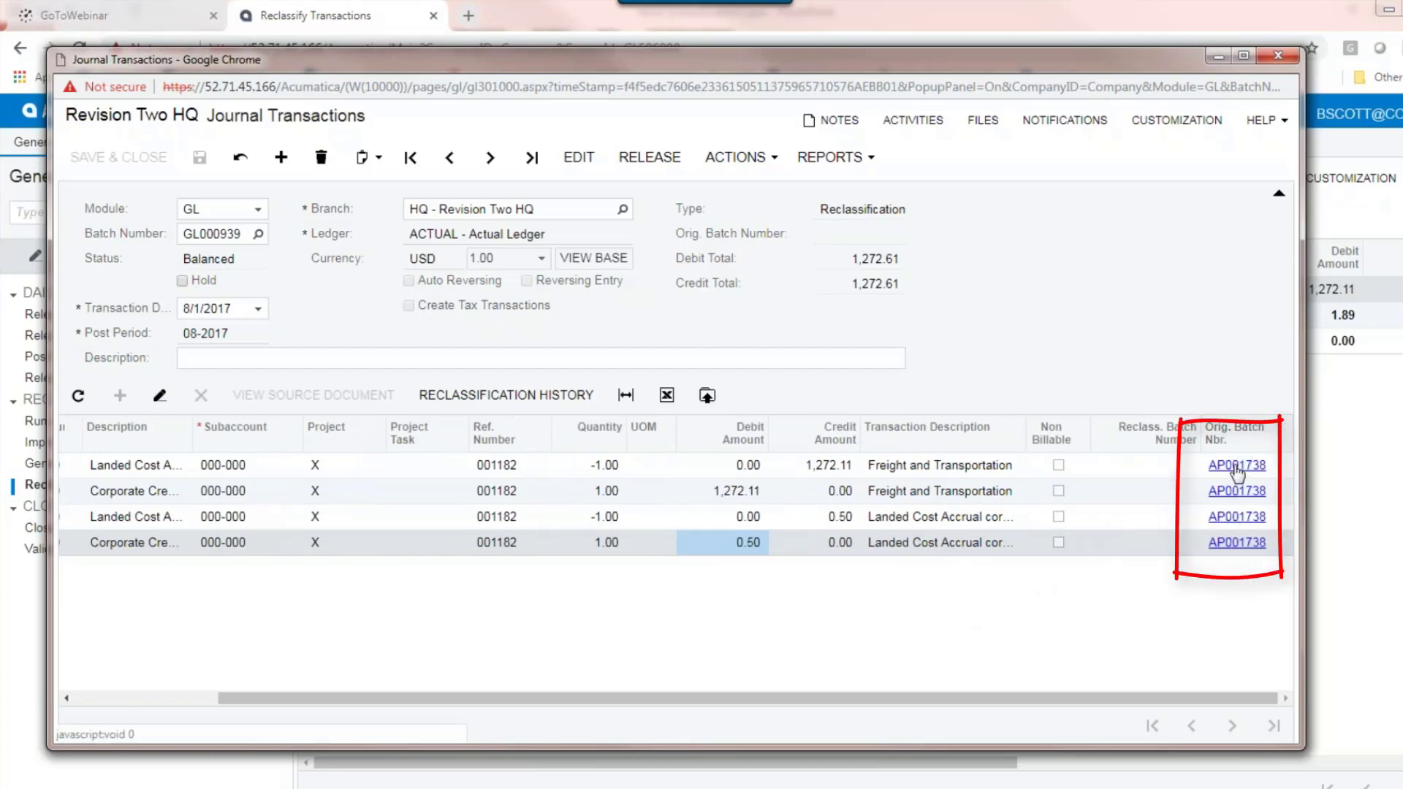
left_click(1234, 466)
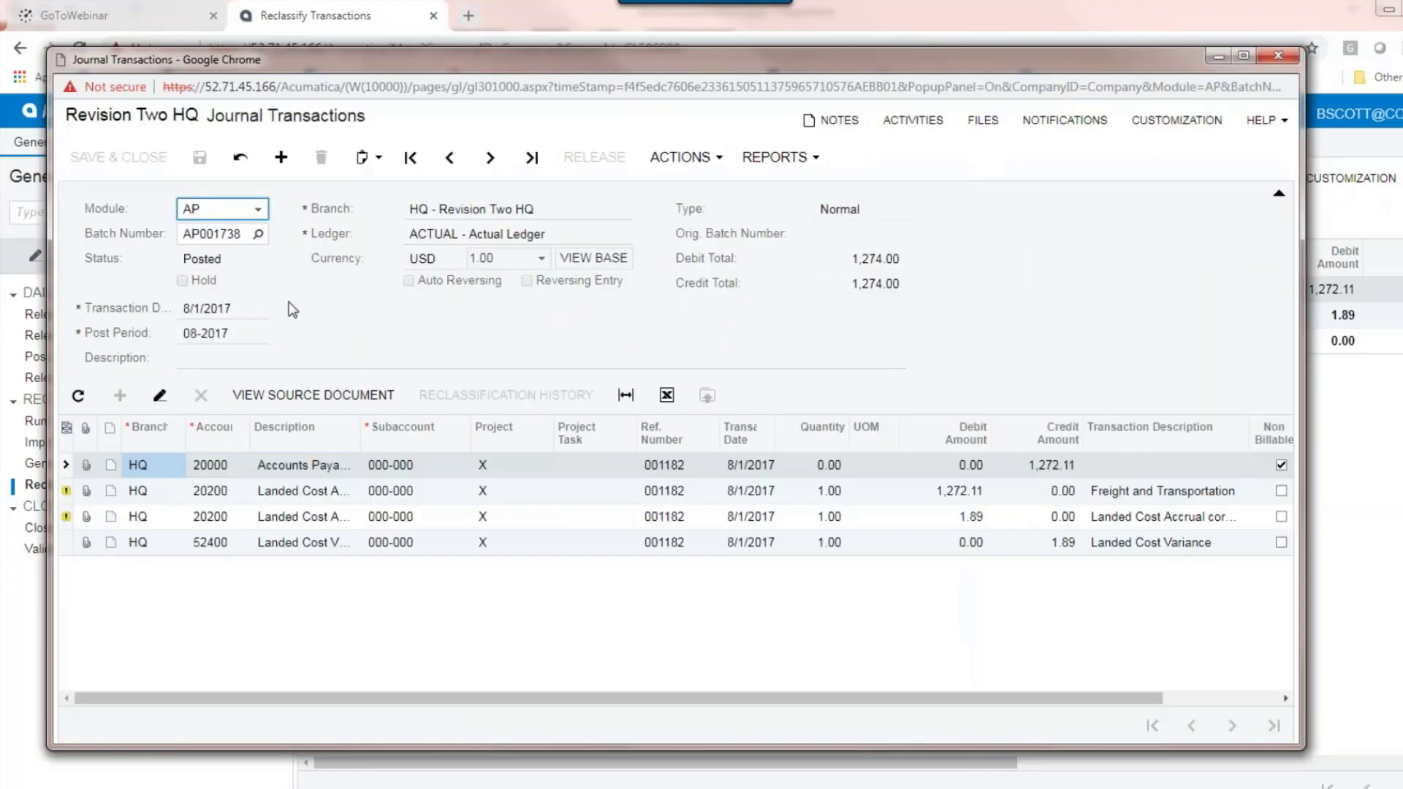
left_click(1278, 55)
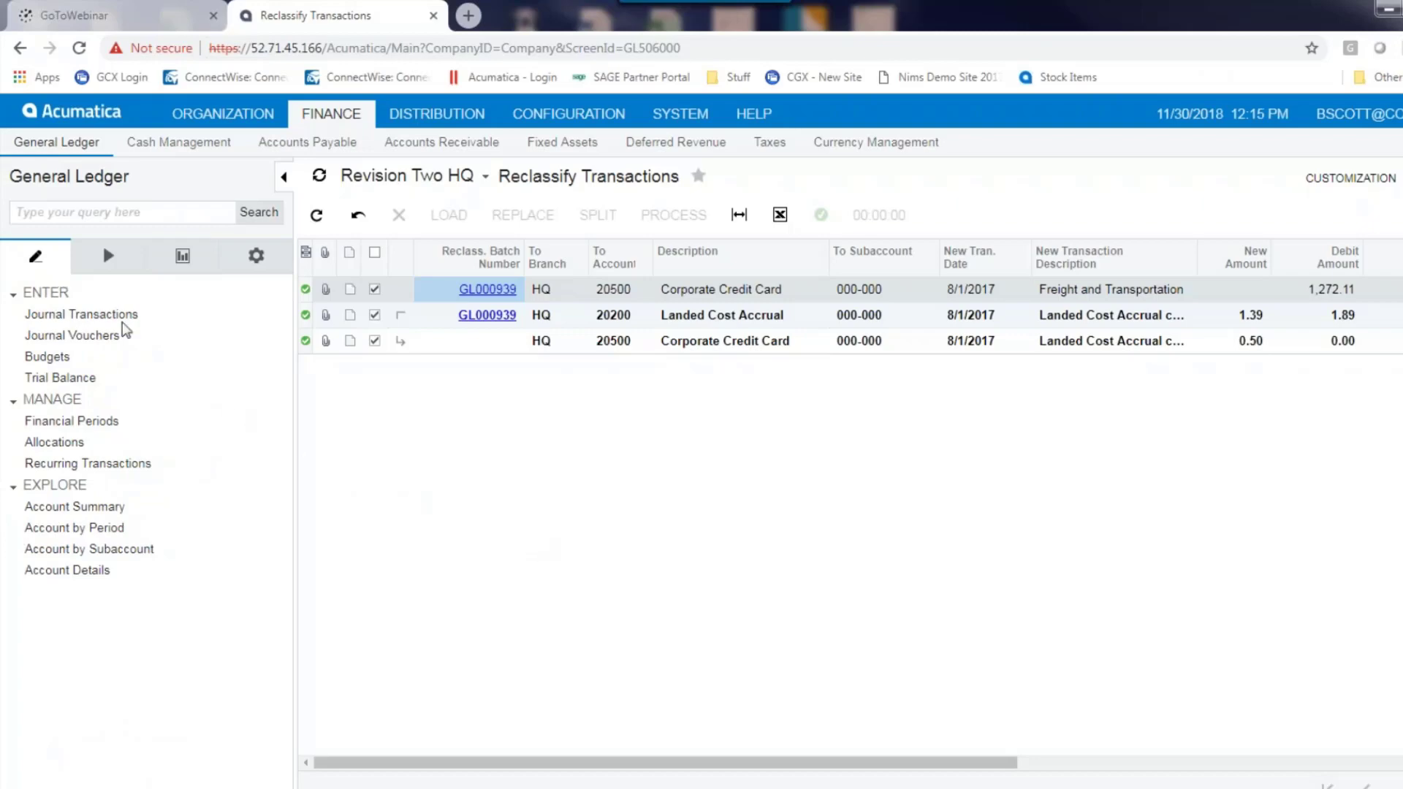
Step: Open bill 001407 for September expenses in the accounts payable Bills and Adjustments
left_click(123, 258)
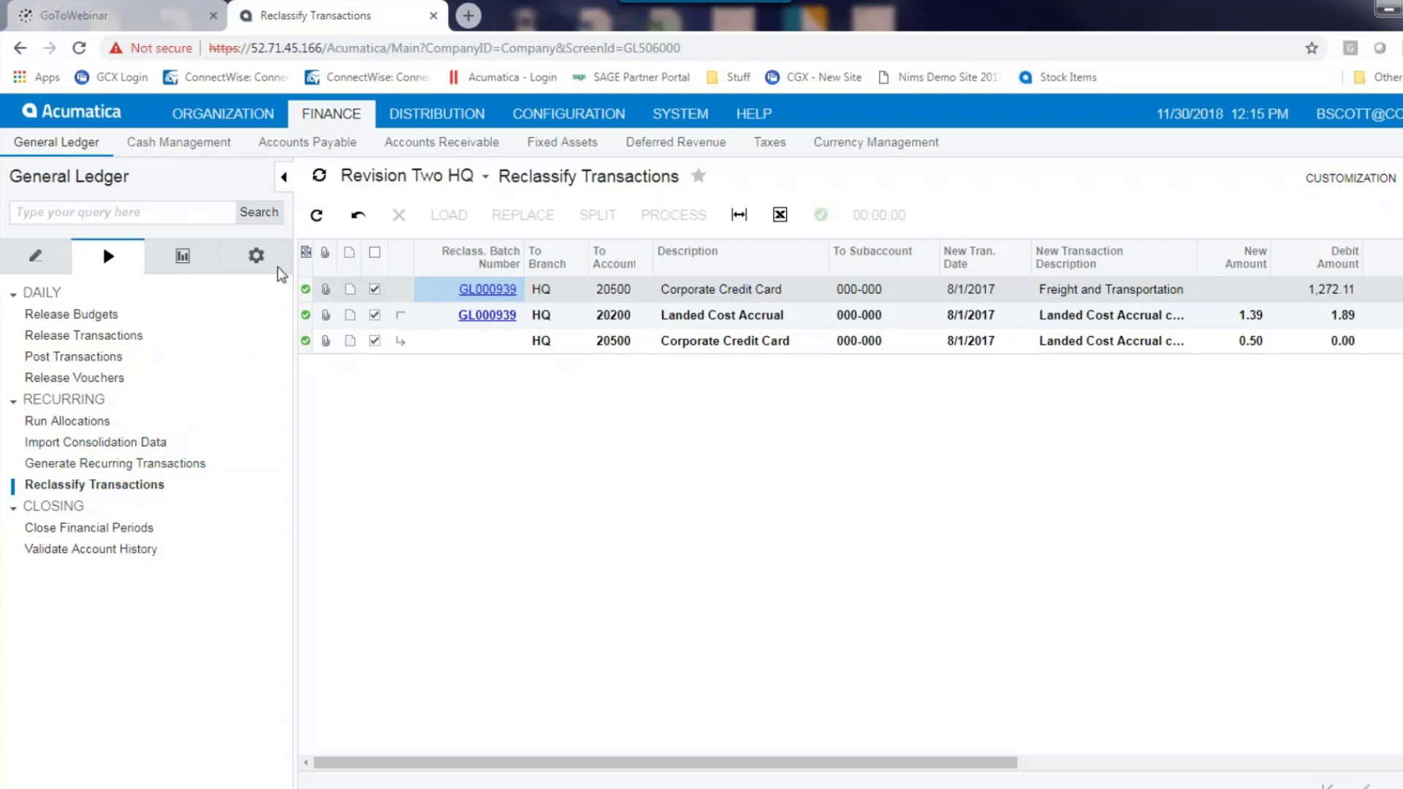
left_click(321, 145)
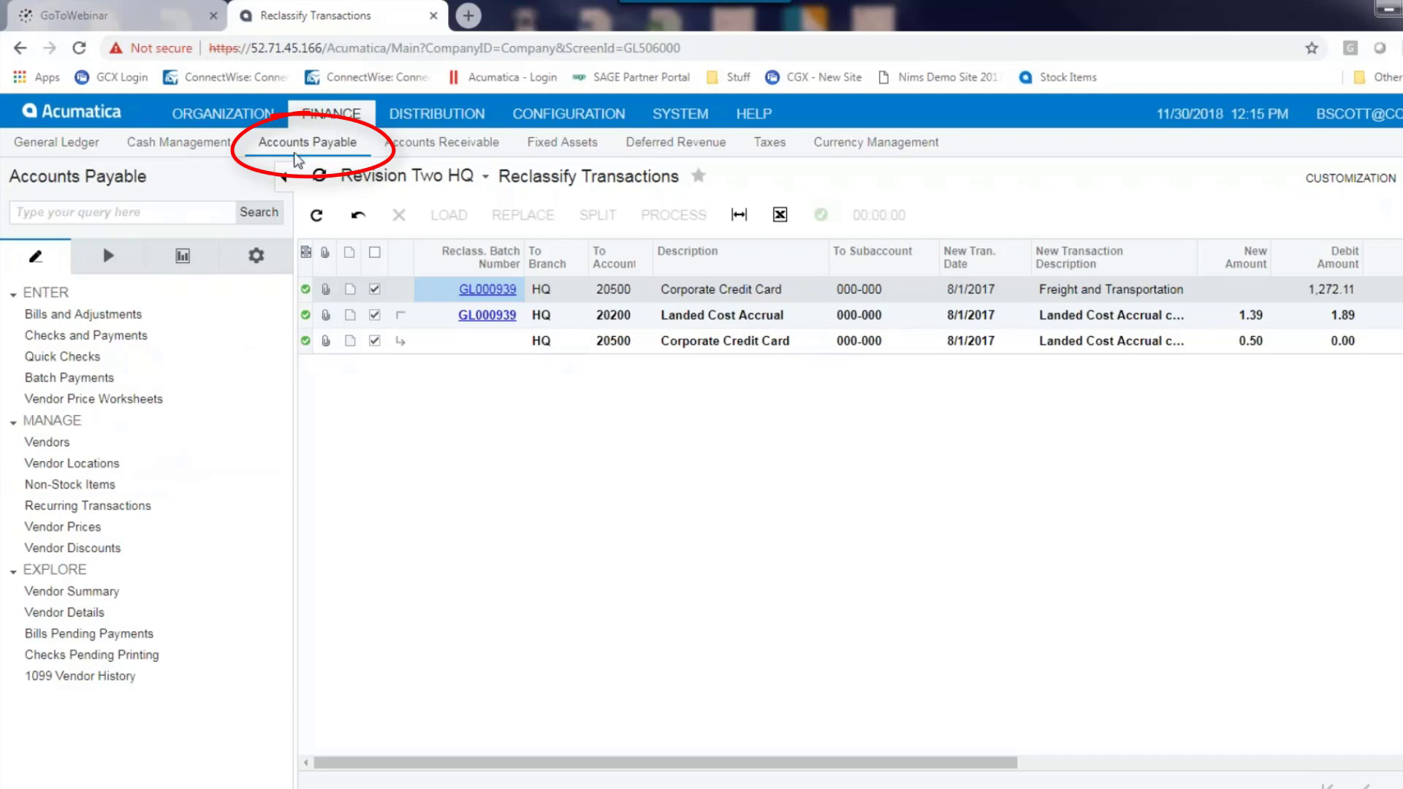
left_click(57, 316)
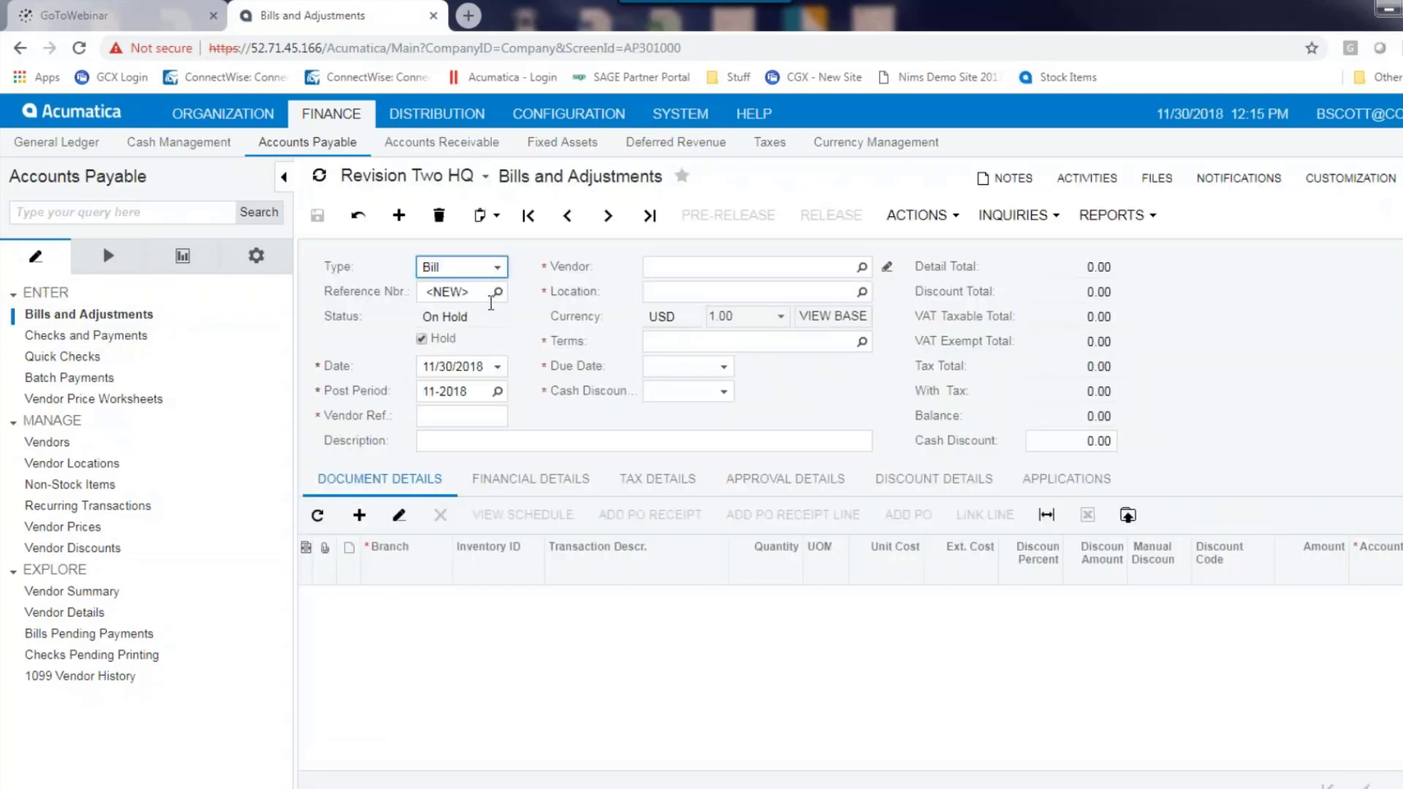
left_click(497, 292)
double_click(472, 475)
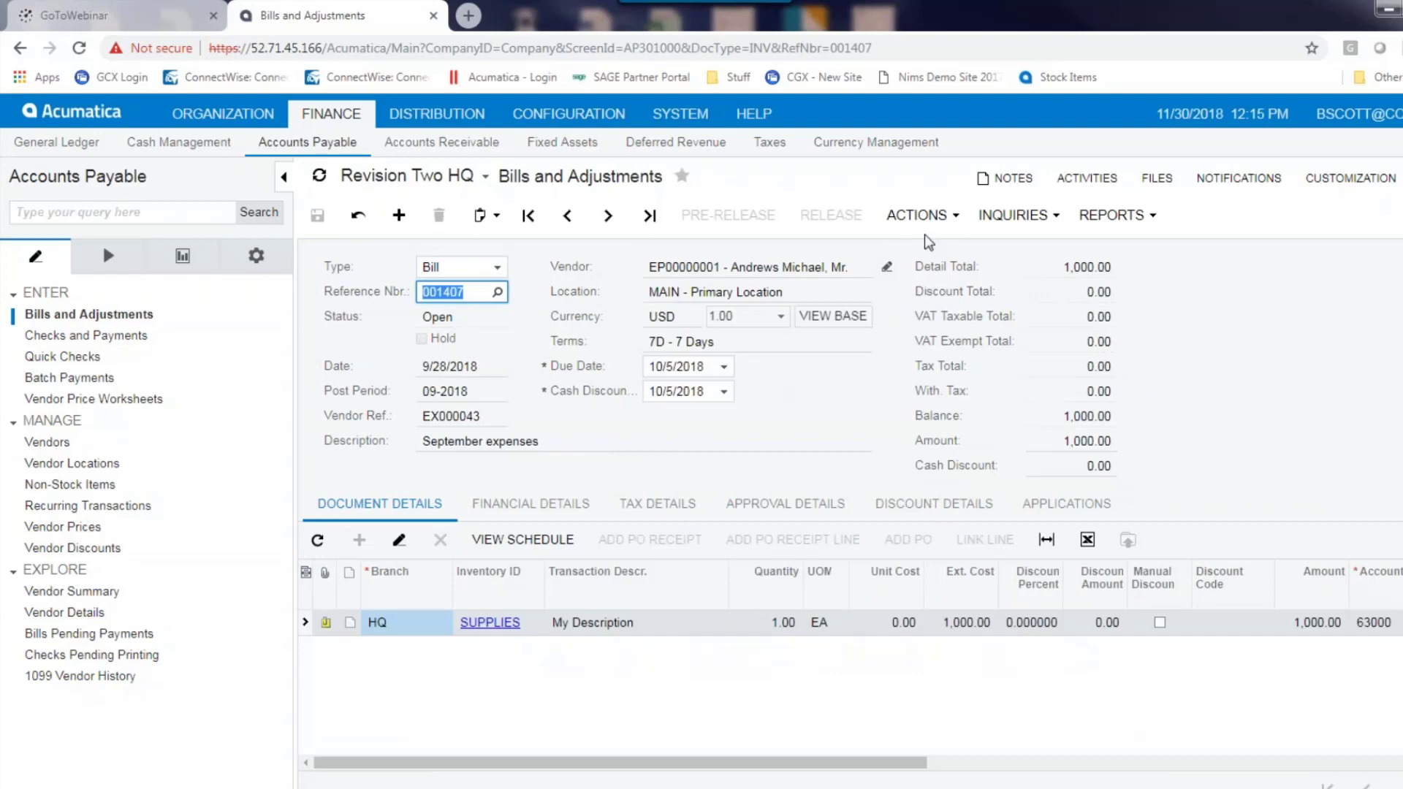
Step: Run Reclassify GL Batch on the bill, accepting the notice about transactions that cannot be reclassified
left_click(922, 216)
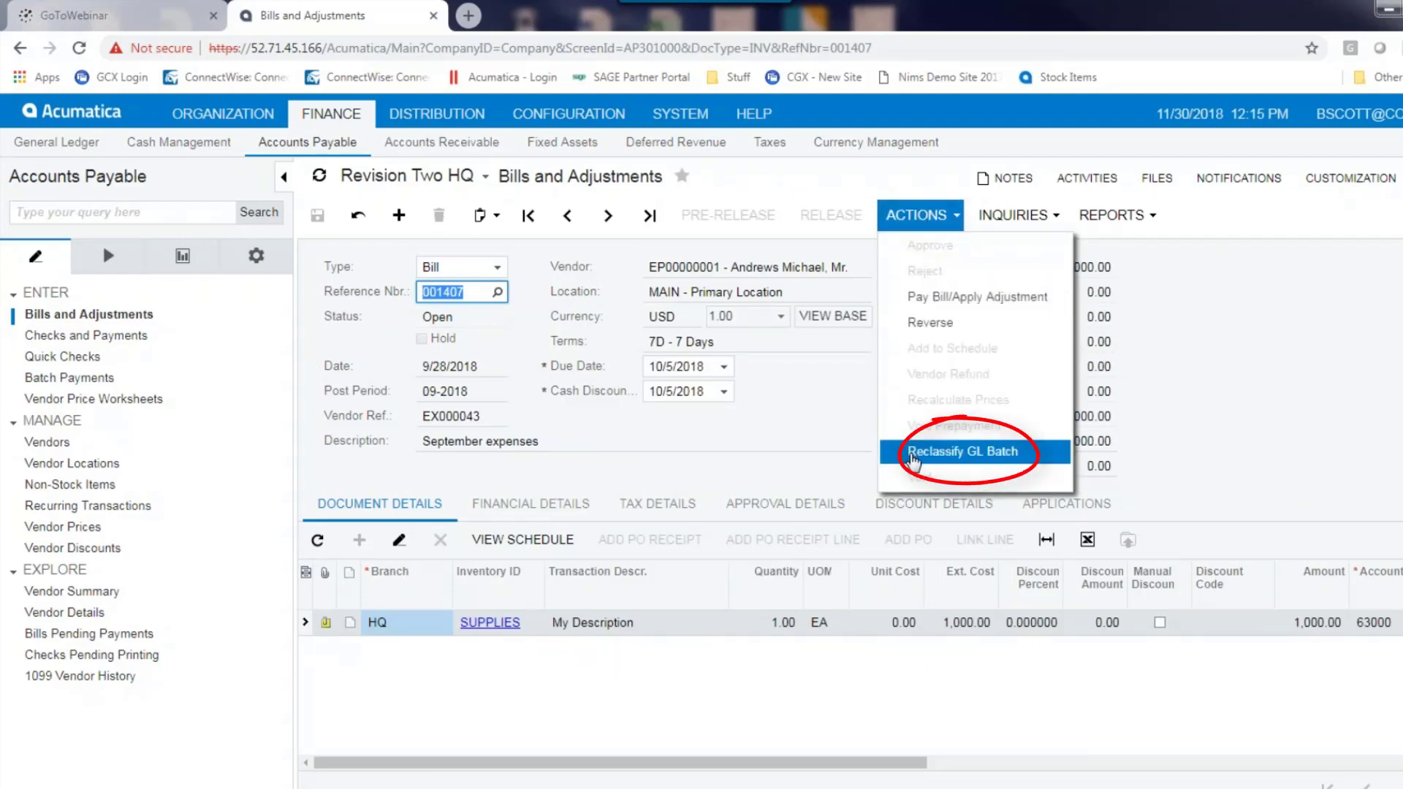
left_click(912, 453)
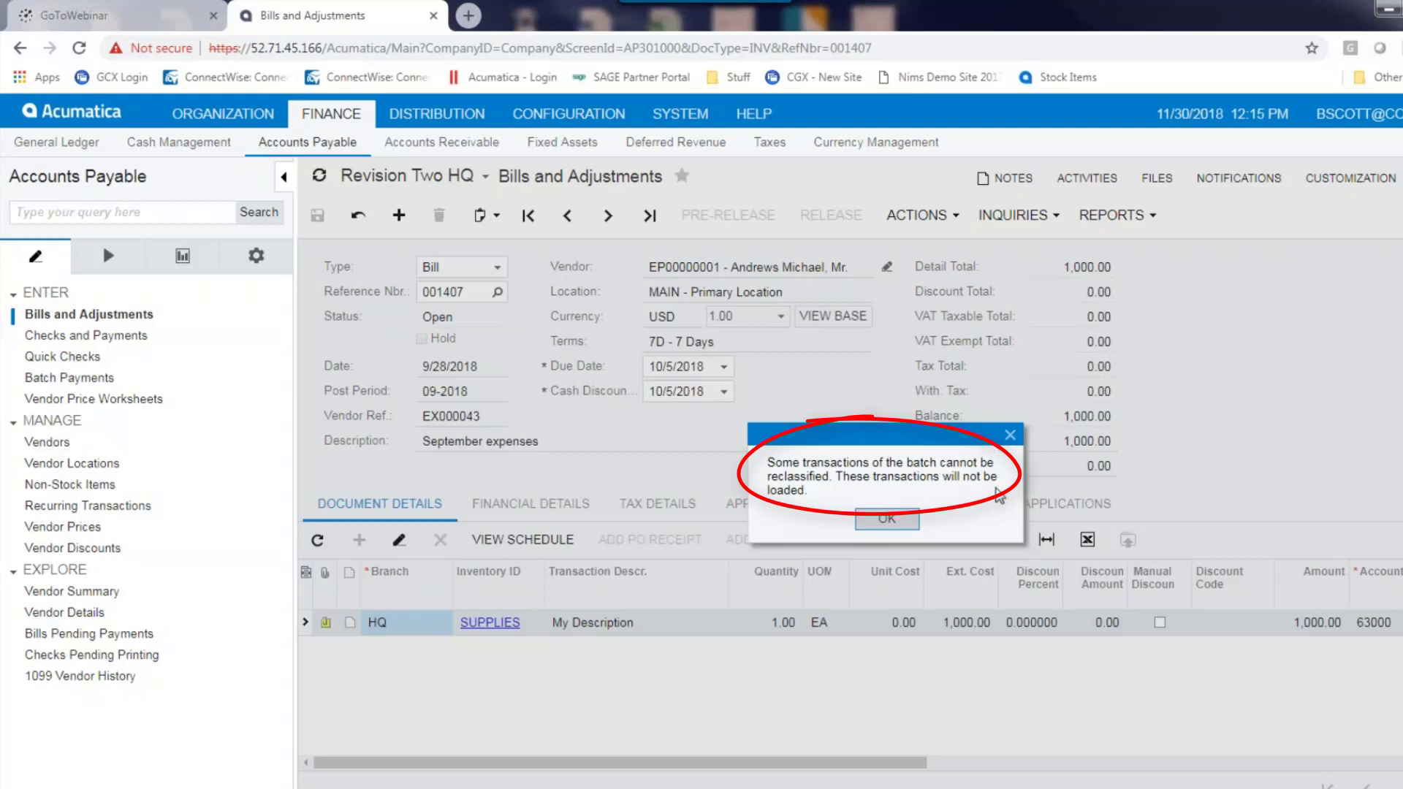
left_click(887, 518)
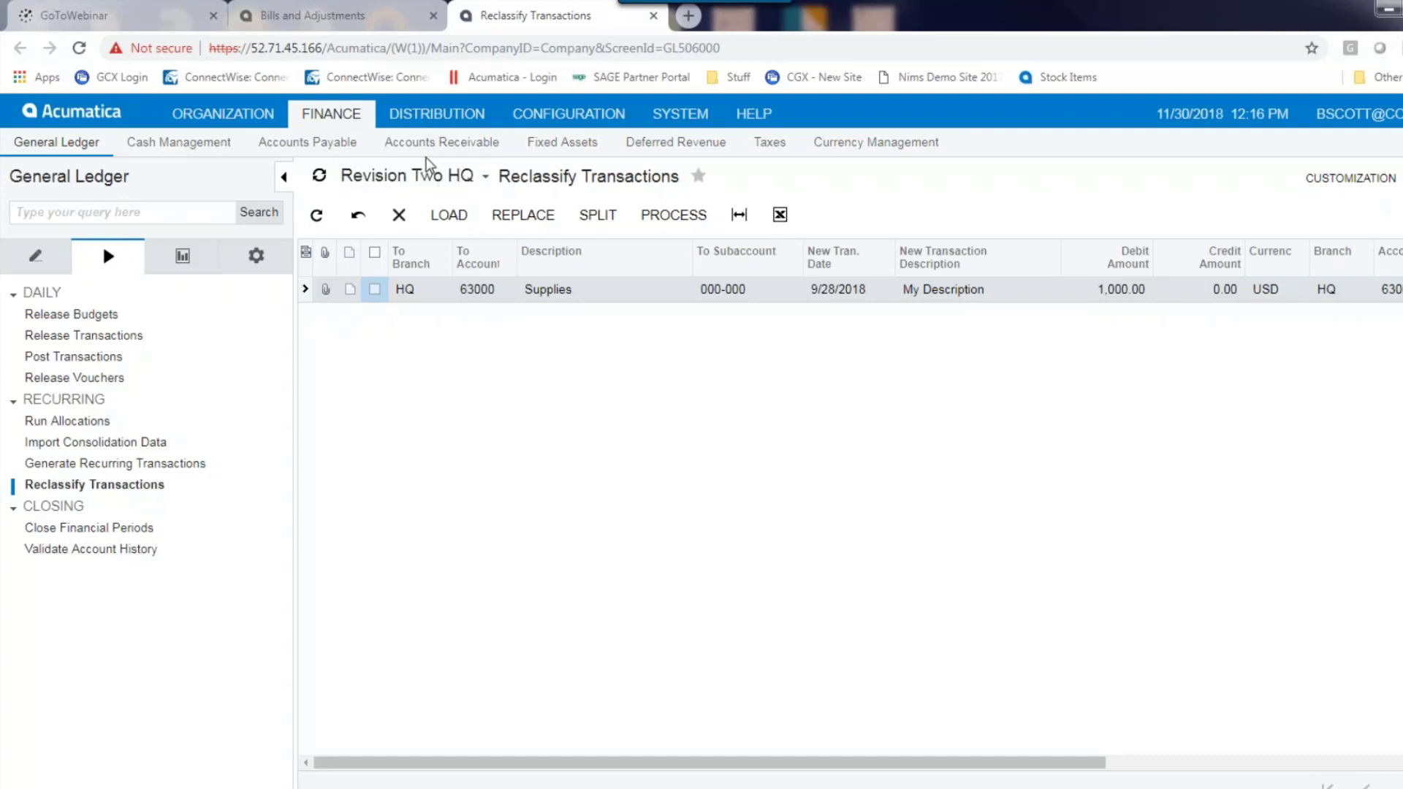
Step: Open accounts receivable invoice AR005644 and show the actions available for it
left_click(442, 142)
left_click(120, 316)
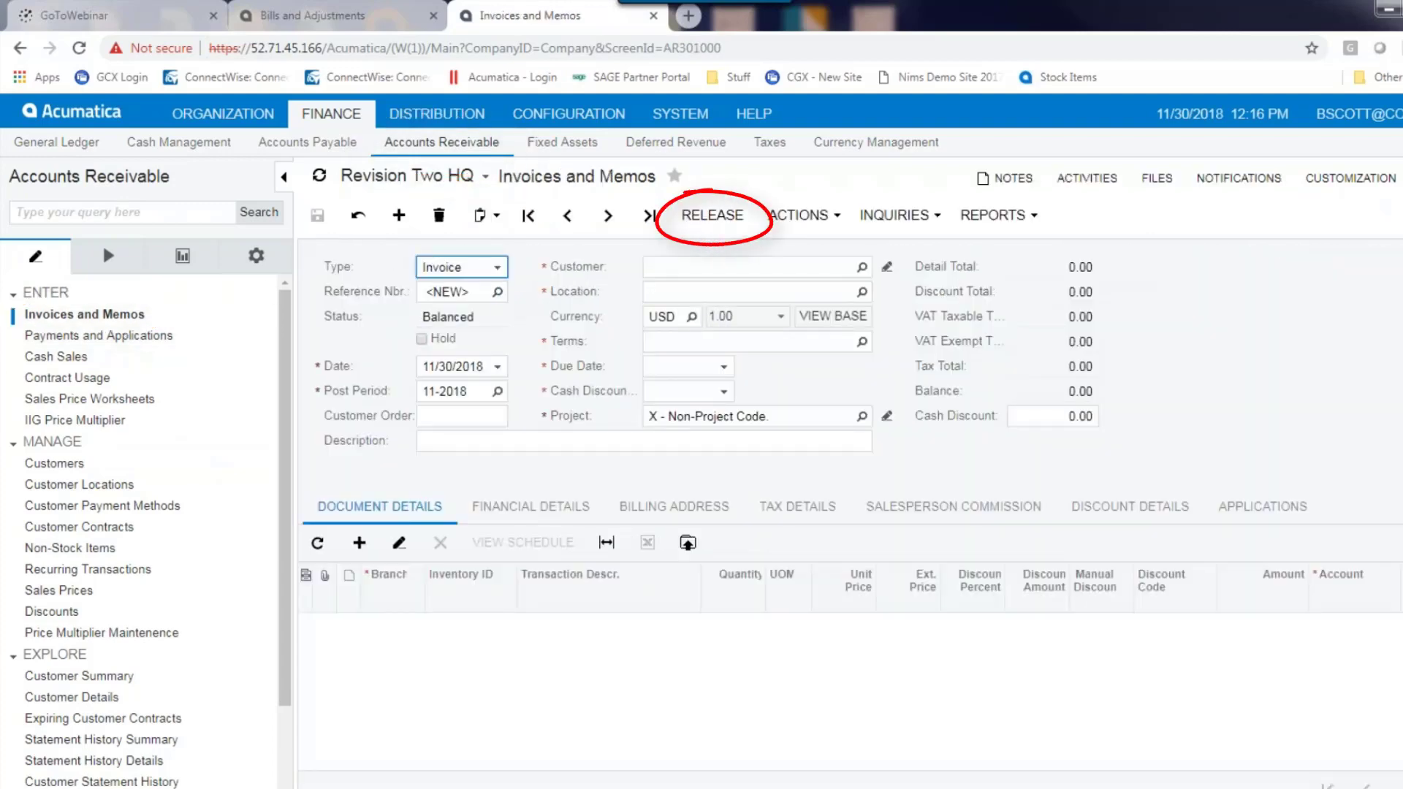
left_click(498, 291)
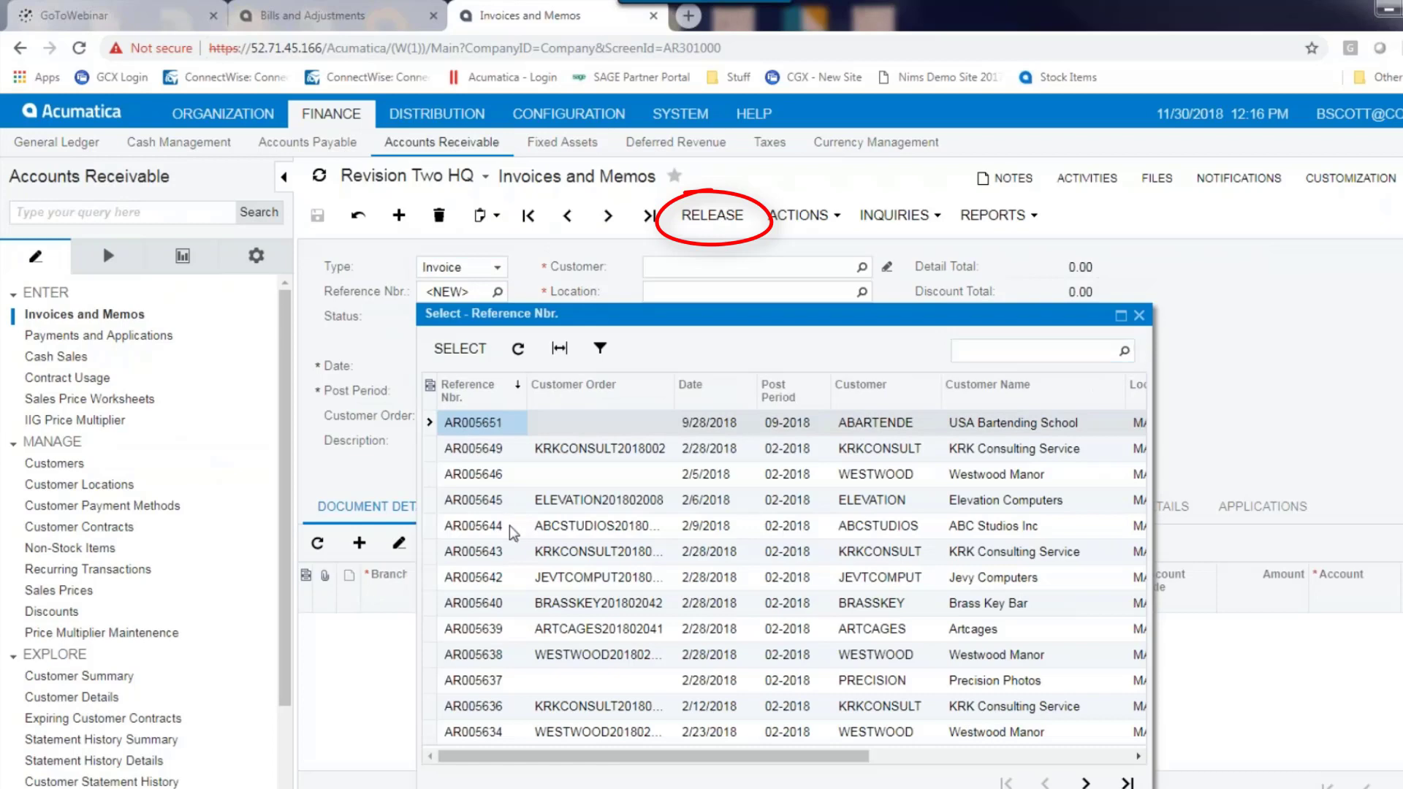
double_click(511, 526)
left_click(802, 219)
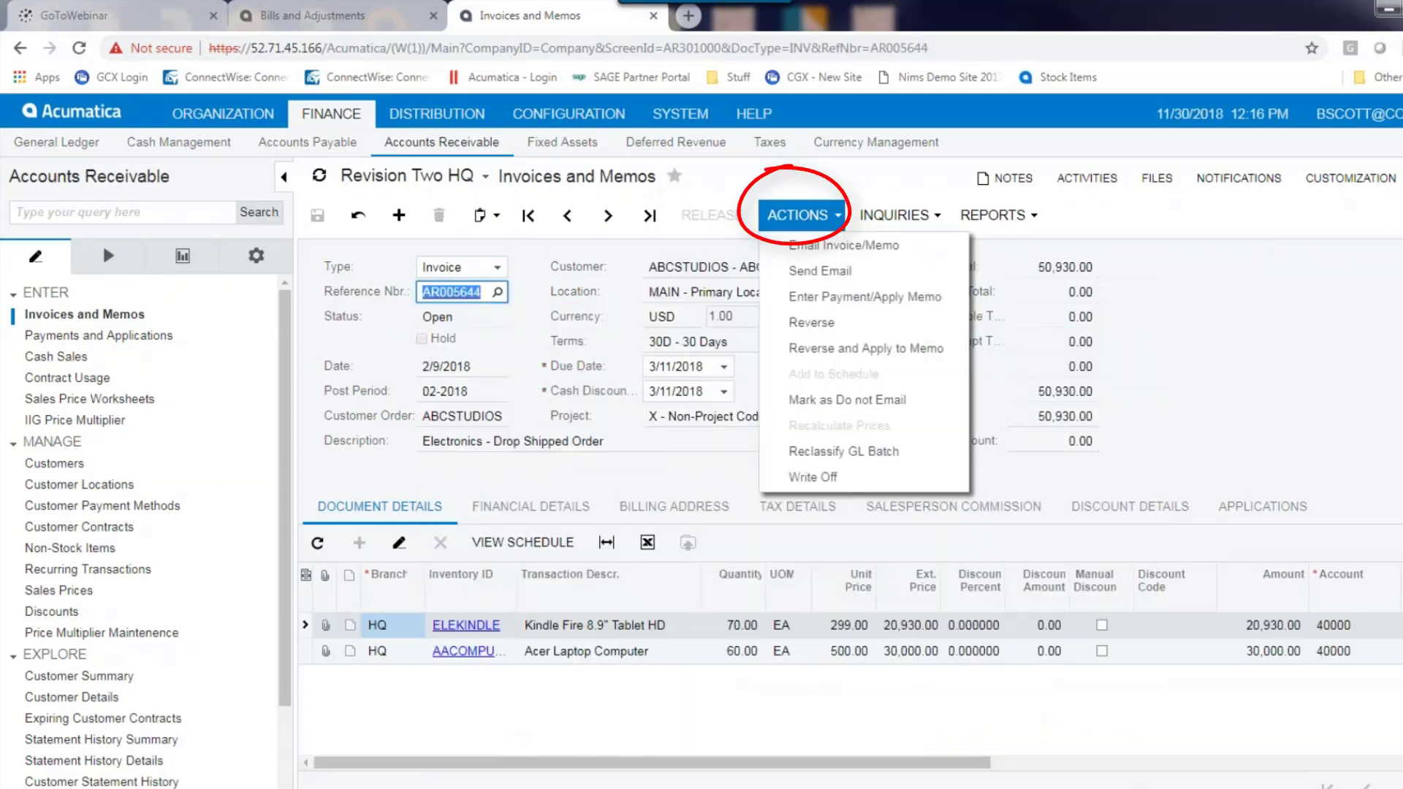